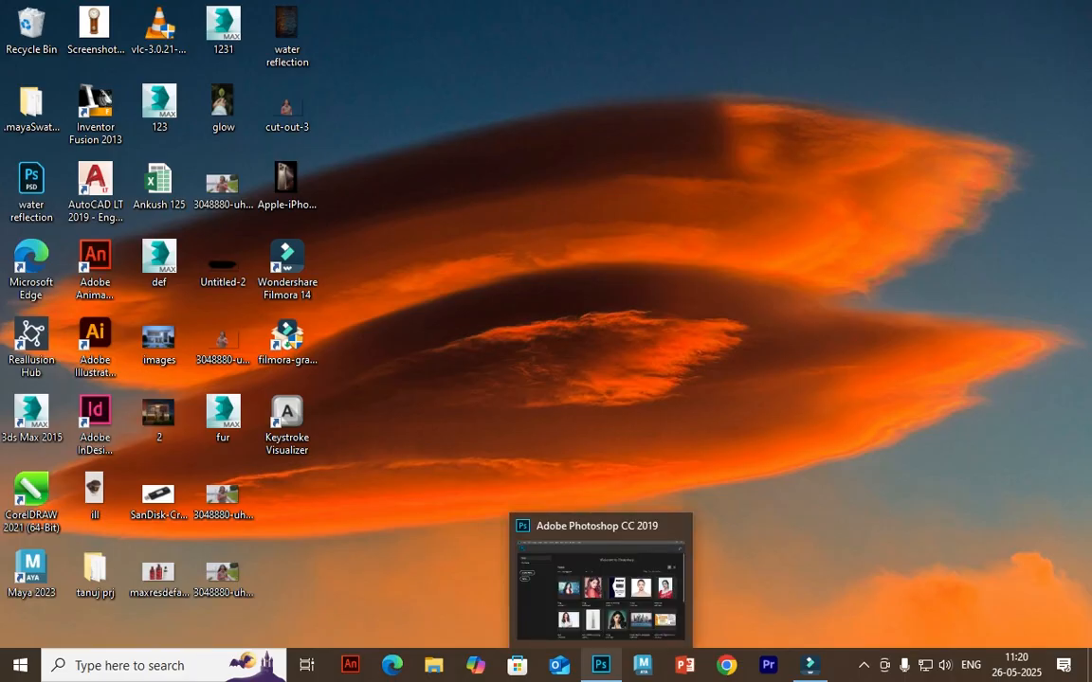
- Switch to Photoshop and create a new landscape A4 print document at 300 pixels per inch
click(540, 597)
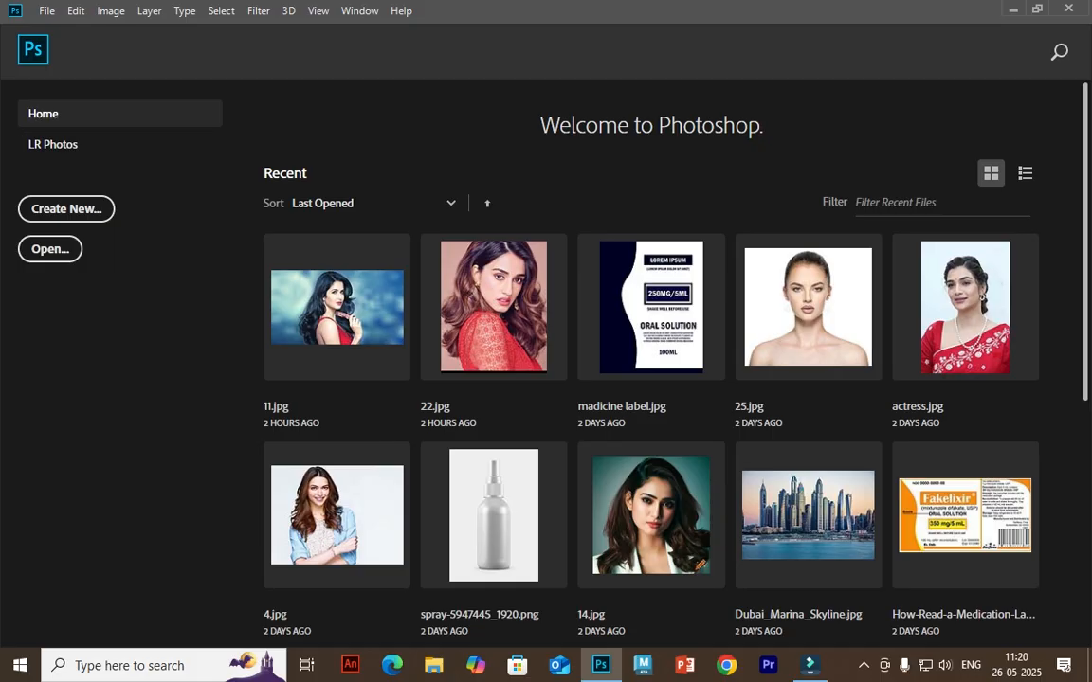
click(66, 208)
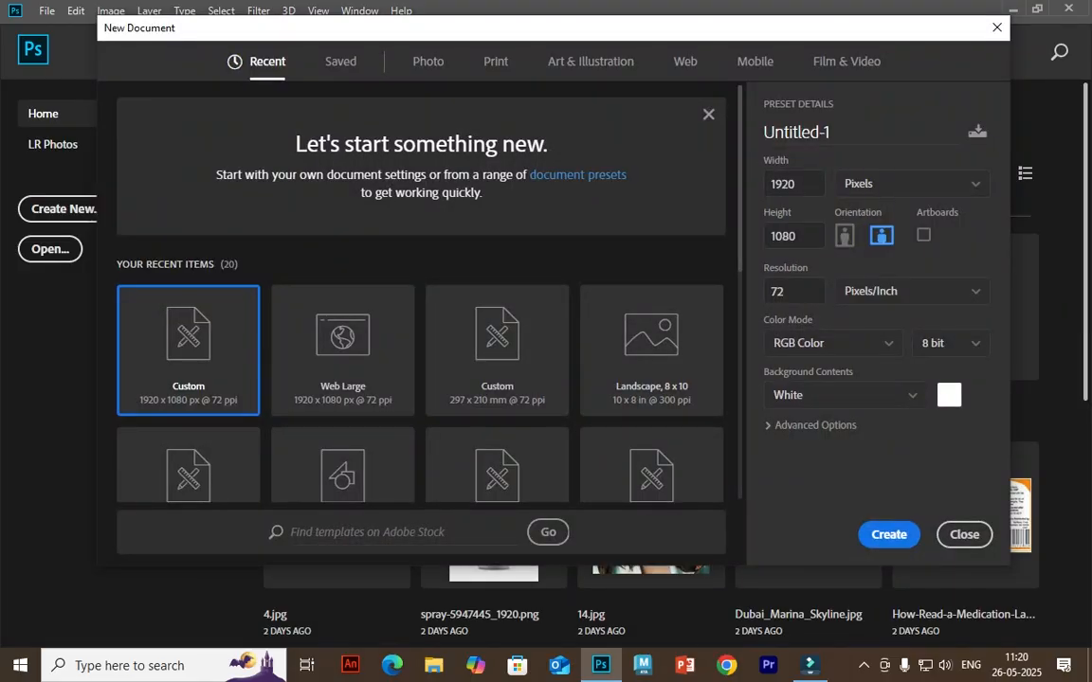
drag(648, 28, 570, 29)
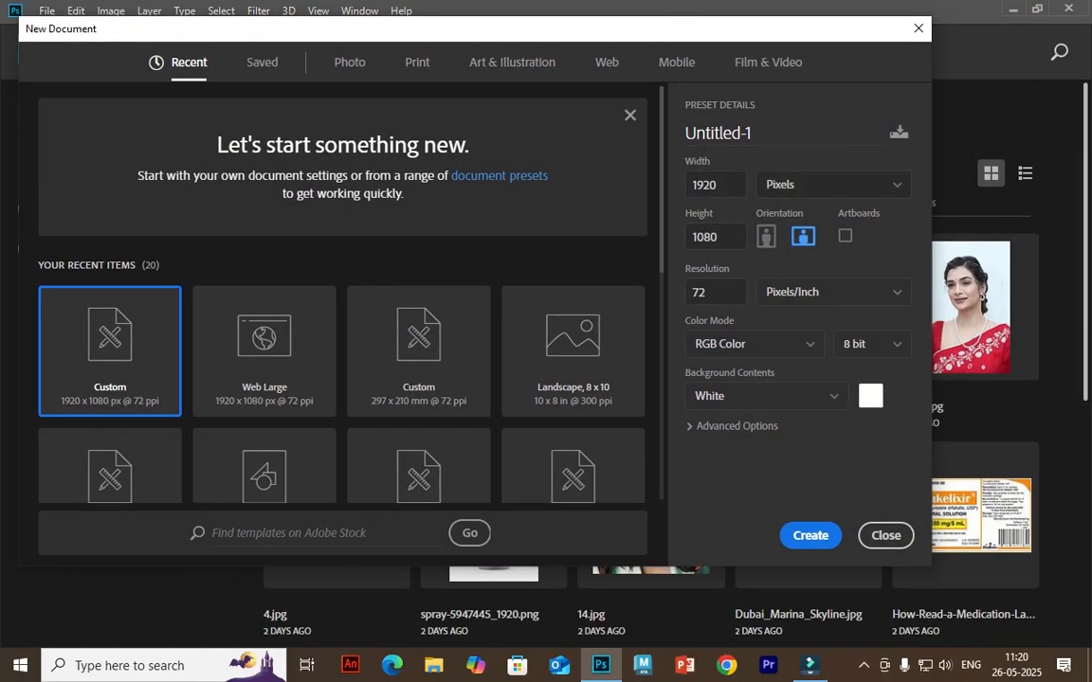
click(833, 184)
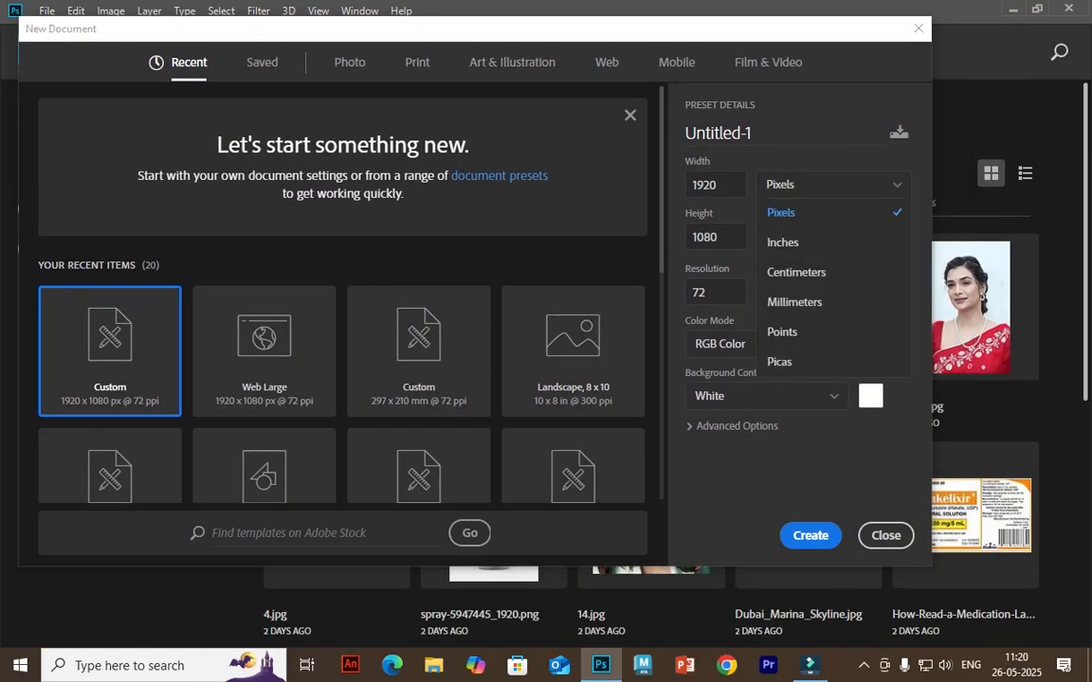
click(417, 61)
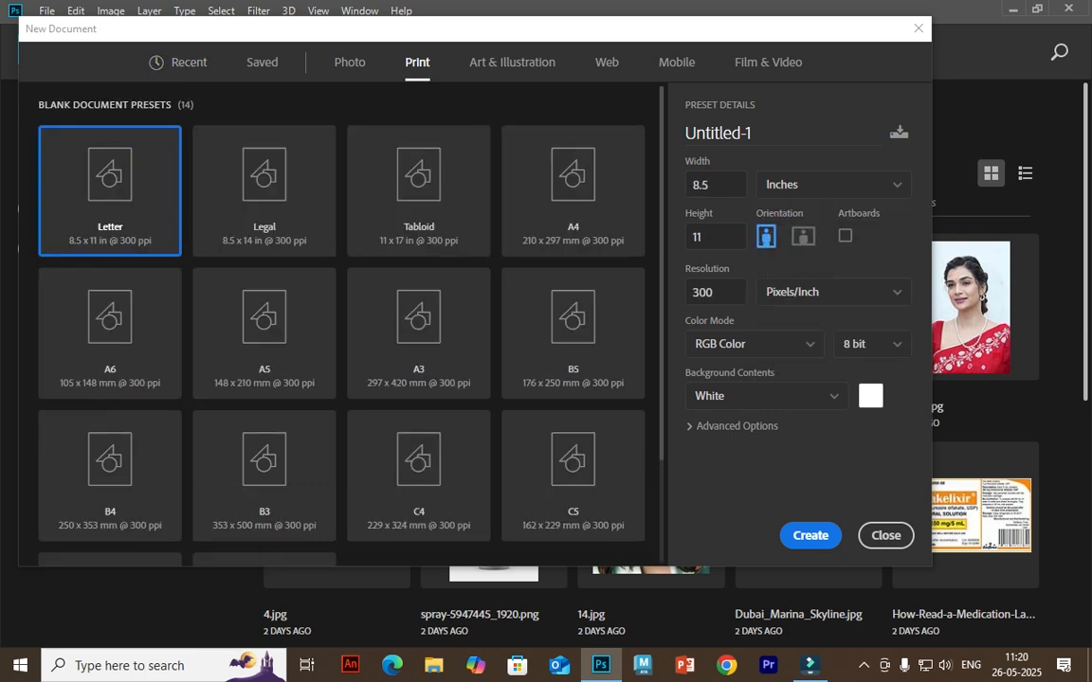
click(573, 190)
click(803, 236)
drag(725, 292, 626, 312)
click(810, 536)
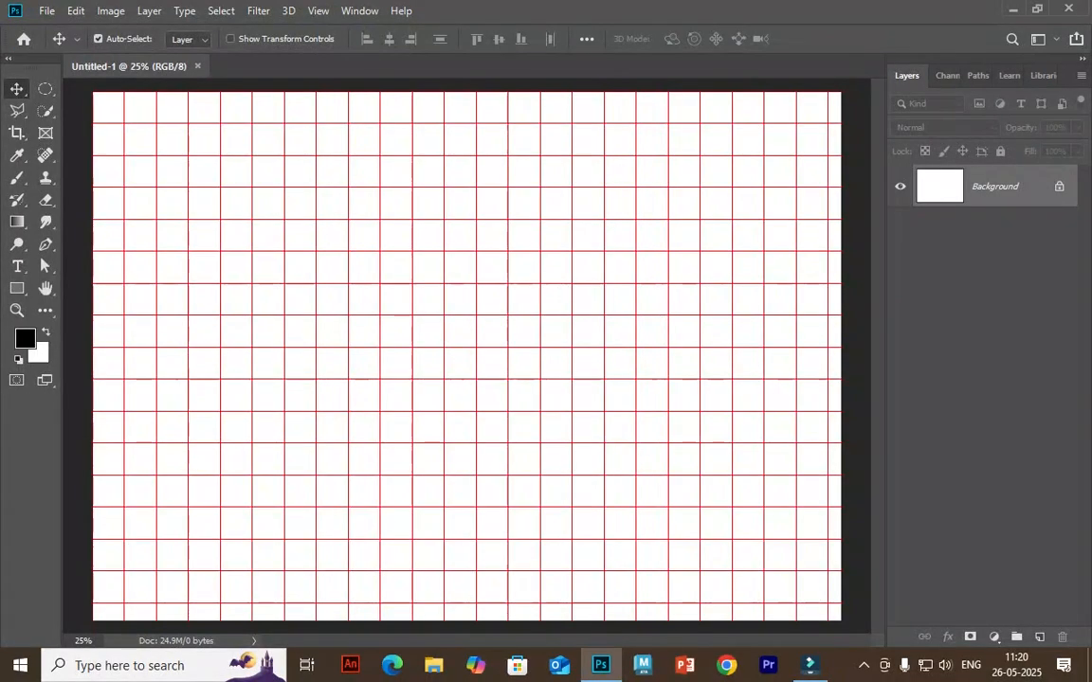
- Hide the red grid over the canvas and unlock the Background layer
key(ctrl+h)
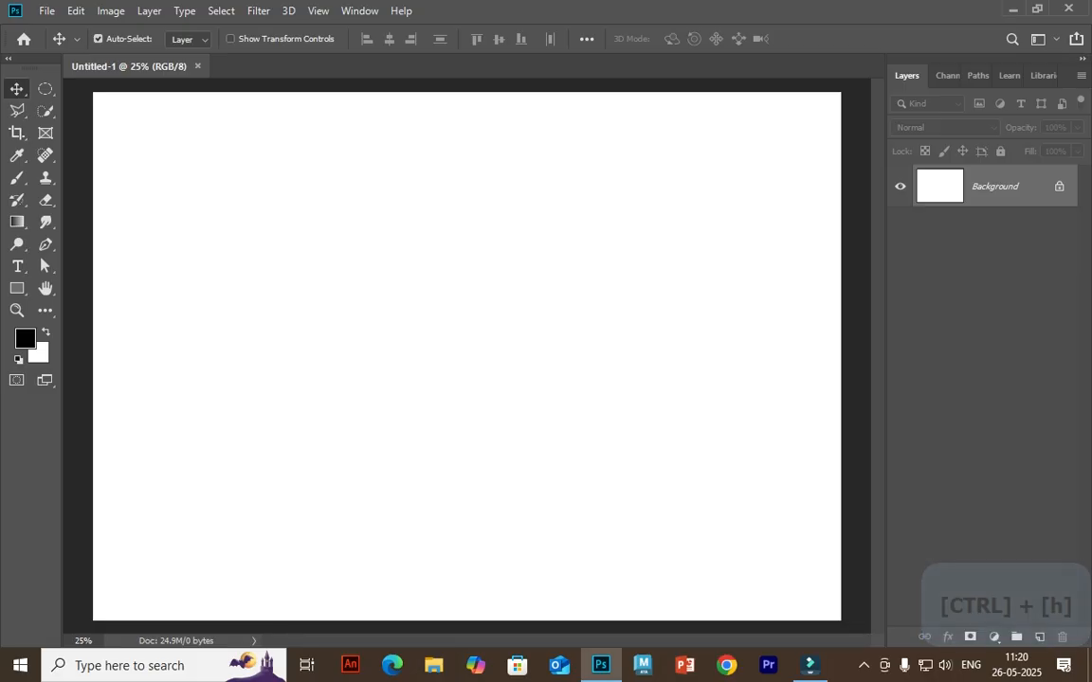
click(1059, 186)
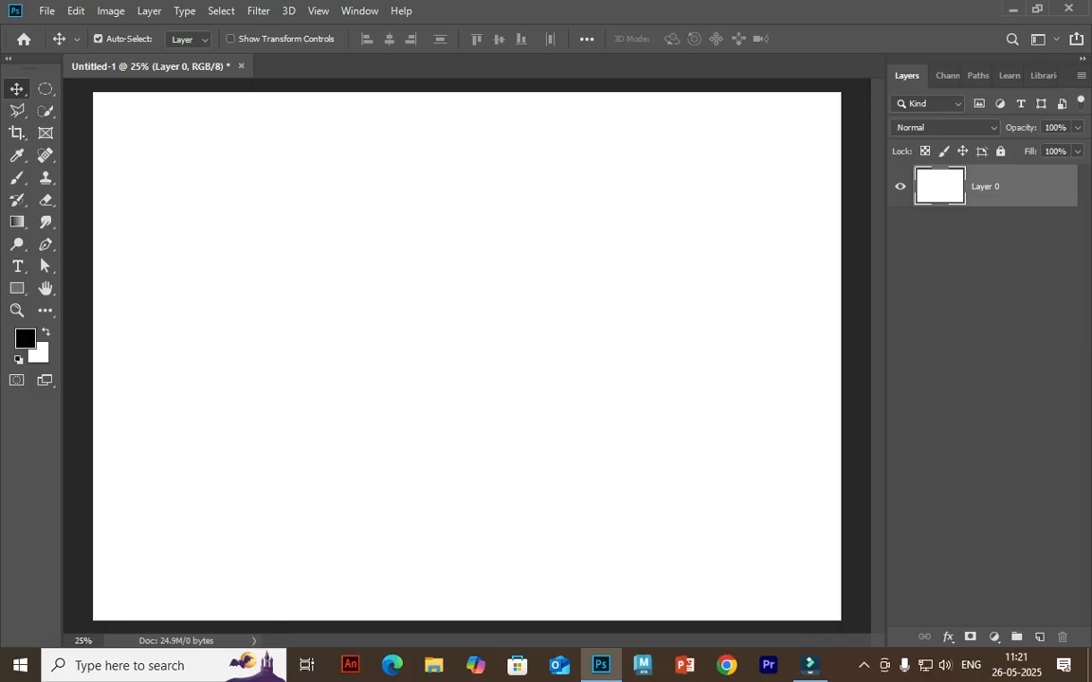
- Set the foreground color to f70a0a
click(25, 338)
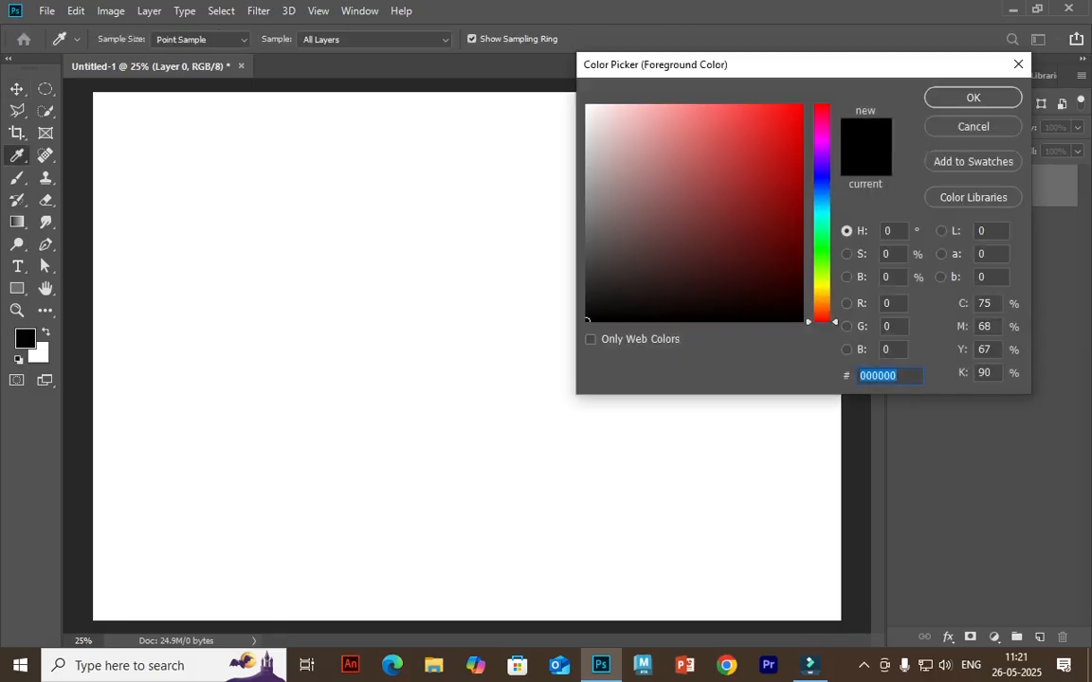
drag(710, 65, 541, 122)
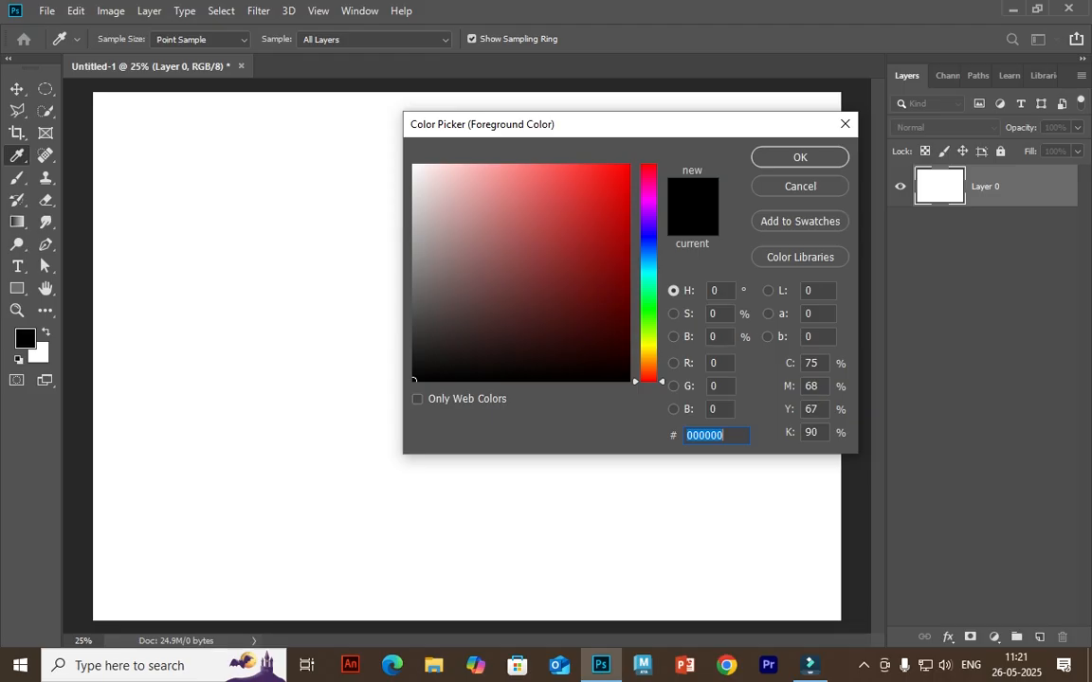
text(f70a0a)
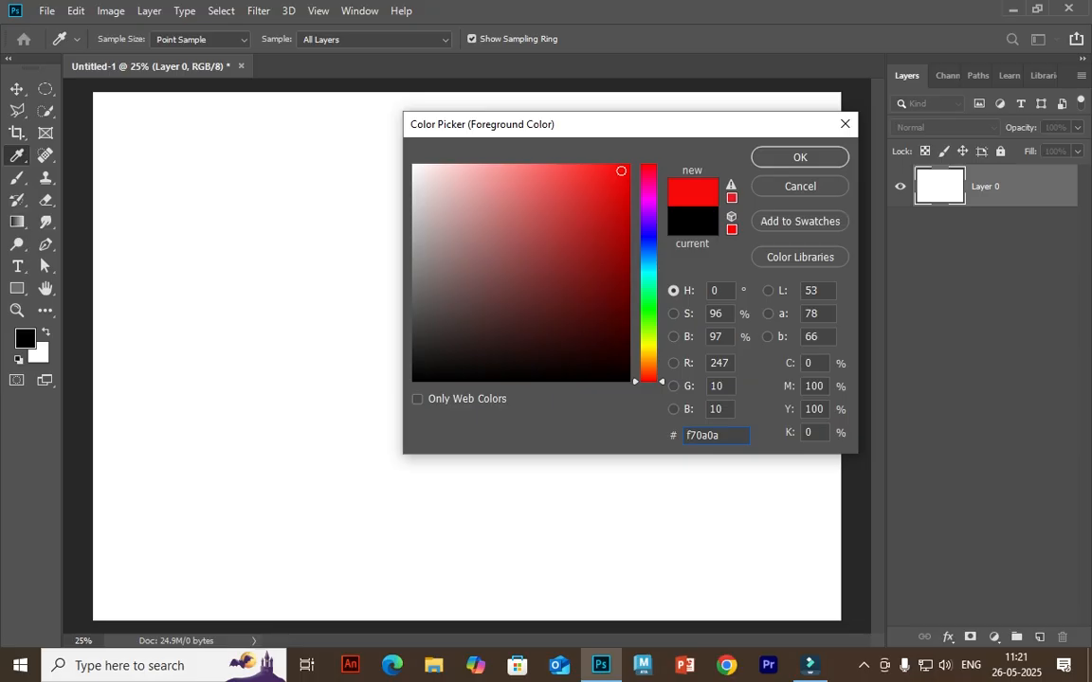
key(Return)
key(v)
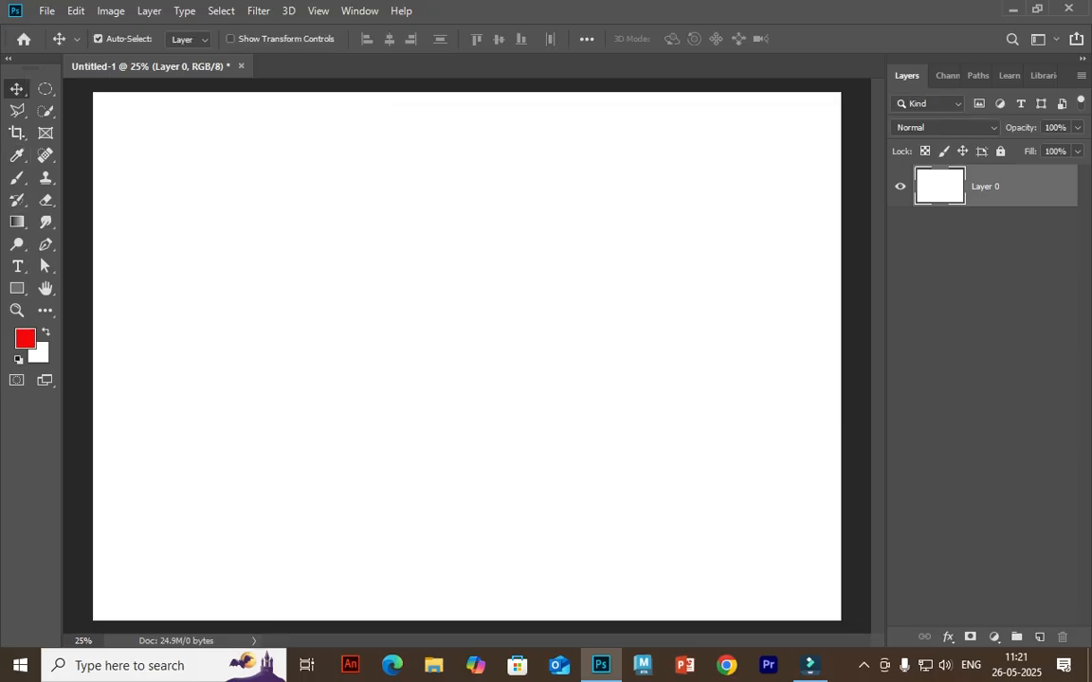
- Try other hues and the Only Web Colors option for the foreground color, and set it to pure red ff0000
text(ff0000)
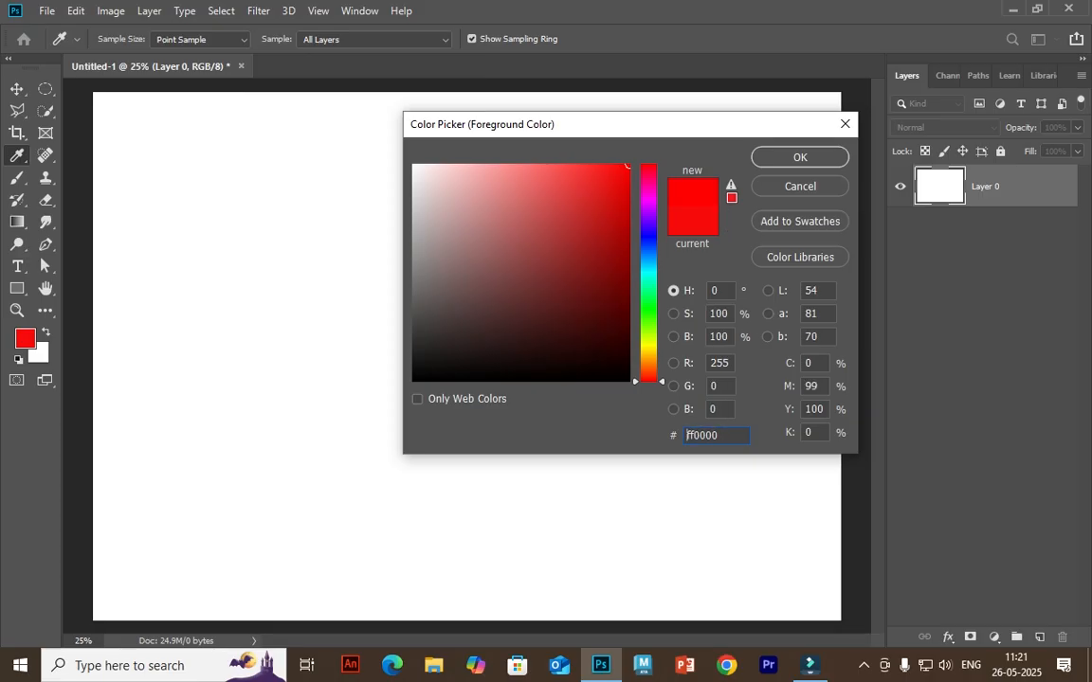
mouse_move(627, 166)
mouse_down()
mouse_move(627, 351)
mouse_move(616, 223)
mouse_move(515, 169)
mouse_move(458, 169)
mouse_move(510, 236)
mouse_move(439, 306)
mouse_move(626, 166)
mouse_move(628, 181)
mouse_move(628, 166)
mouse_up()
drag(649, 379, 649, 166)
click(417, 399)
drag(648, 171, 648, 233)
click(417, 399)
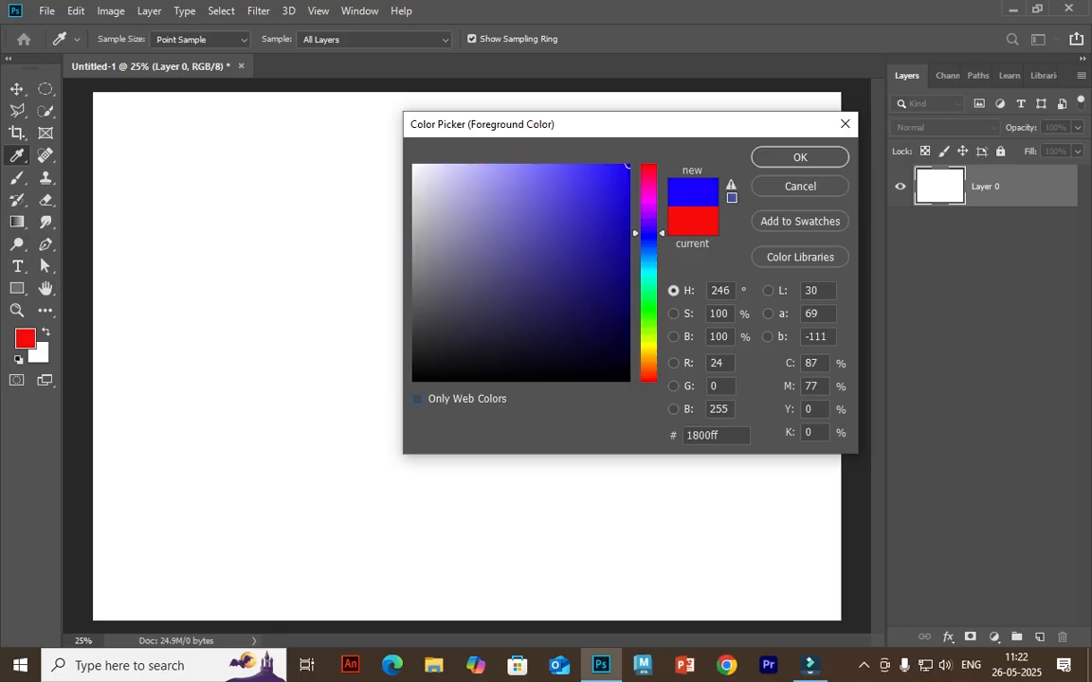
drag(648, 233, 648, 164)
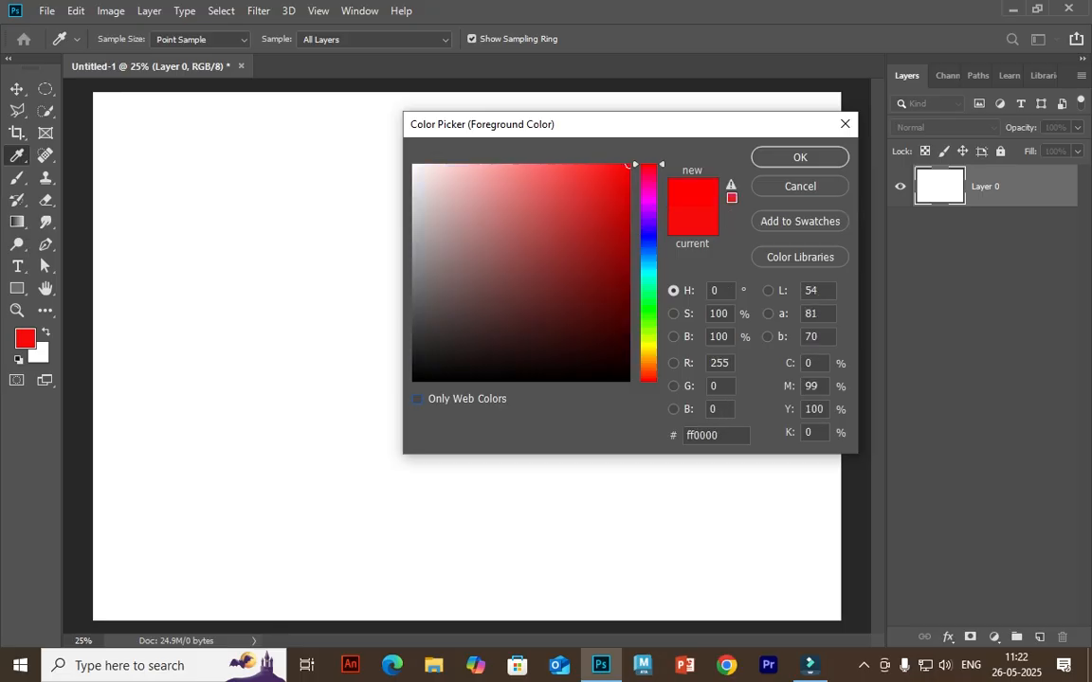
key(Return)
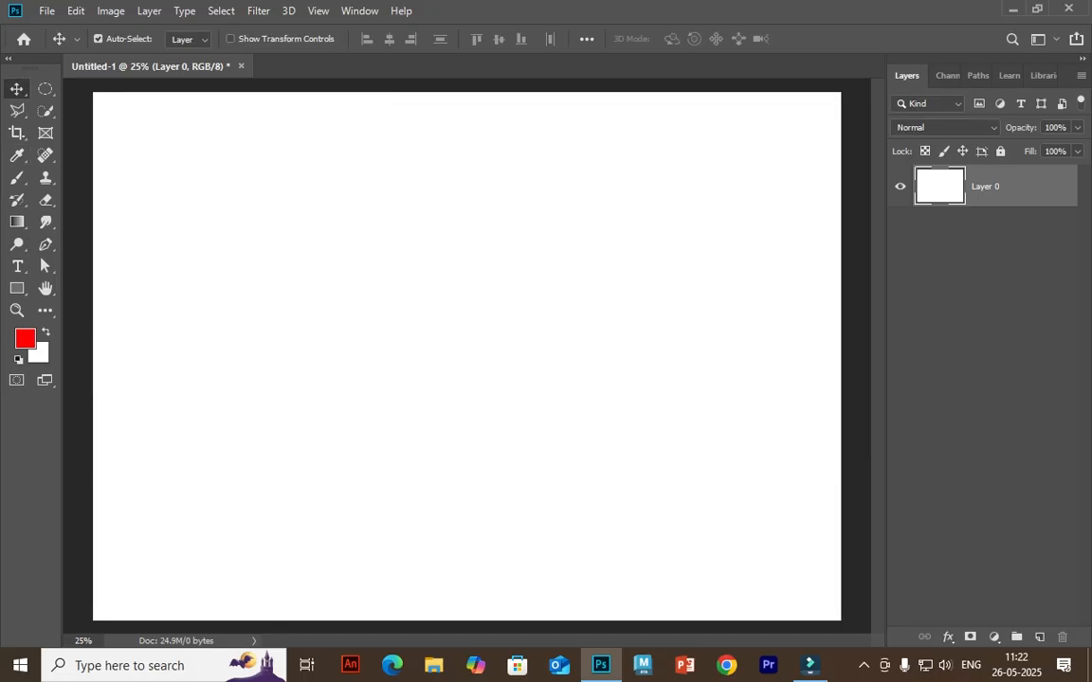
- Set the background color to dark blue 081a88
click(38, 352)
click(648, 242)
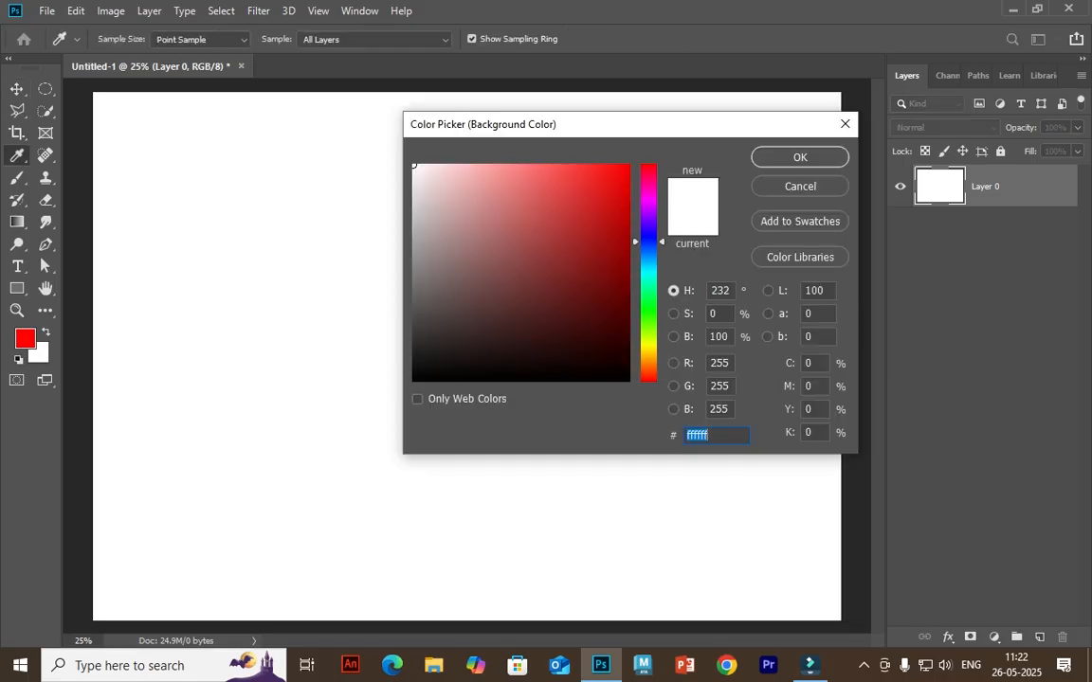
click(627, 166)
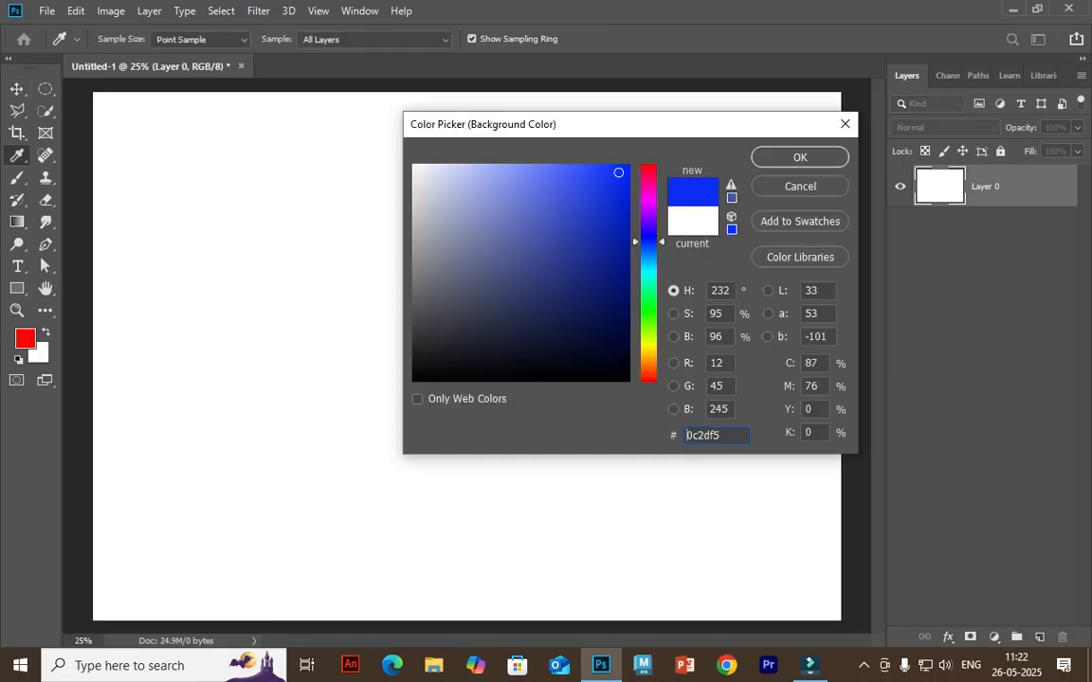
drag(628, 166, 617, 266)
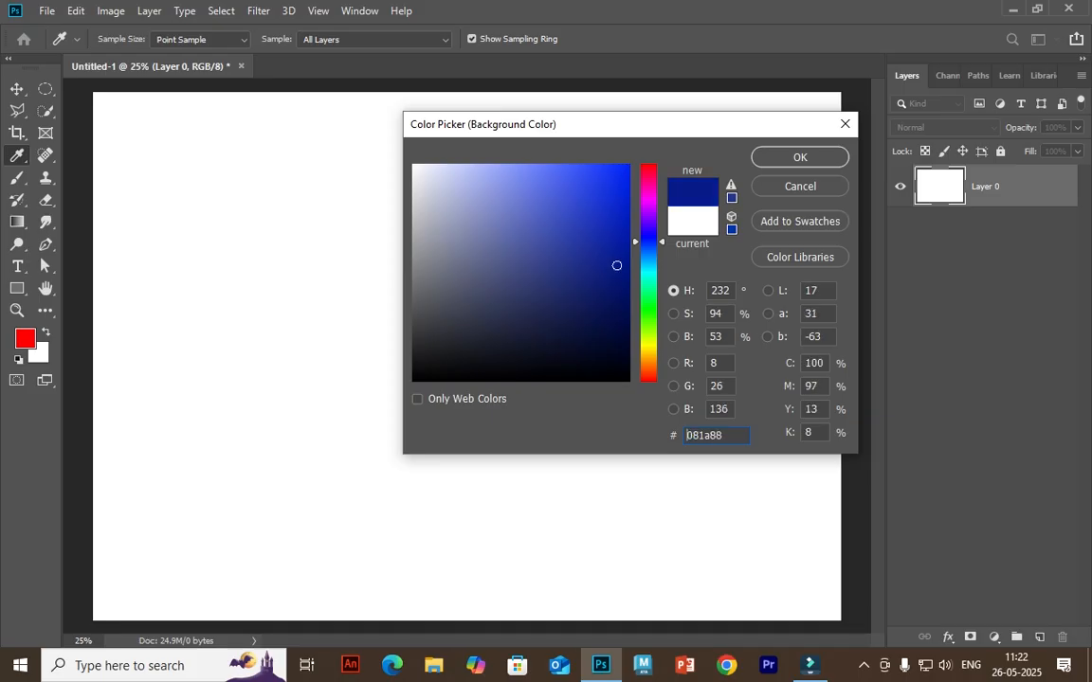
key(Return)
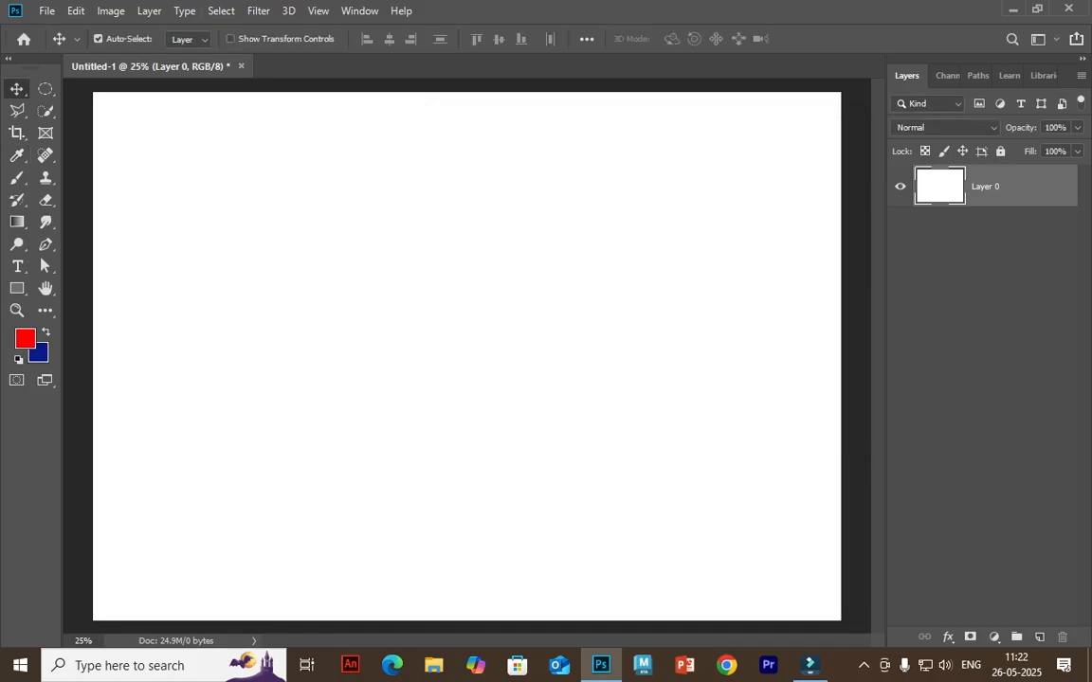
click(76, 10)
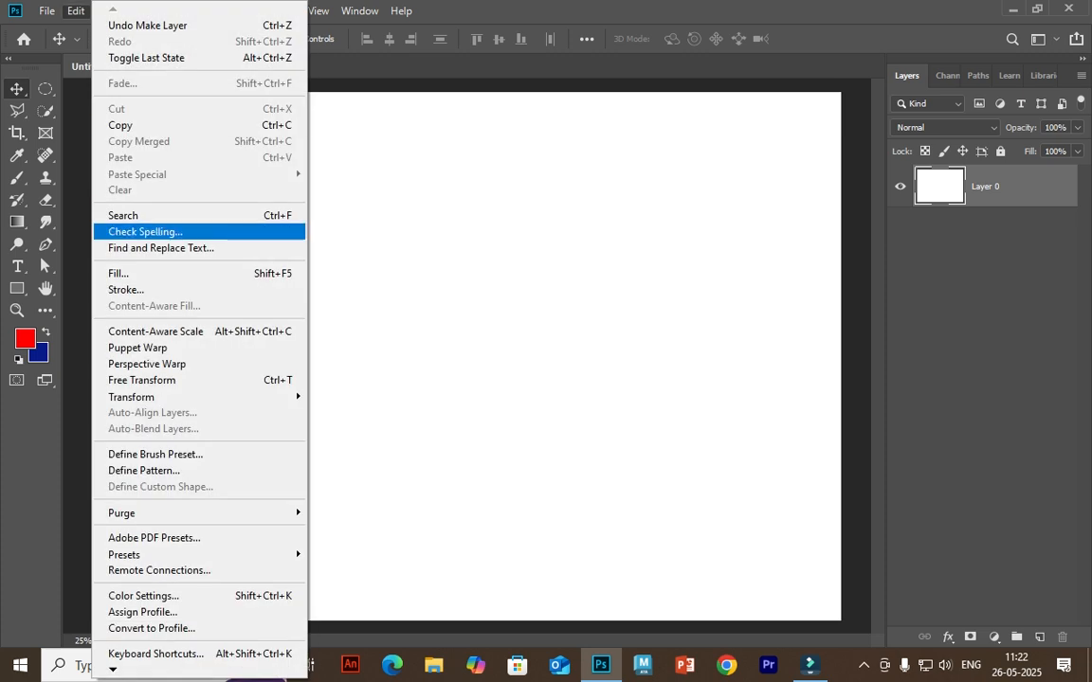
click(119, 273)
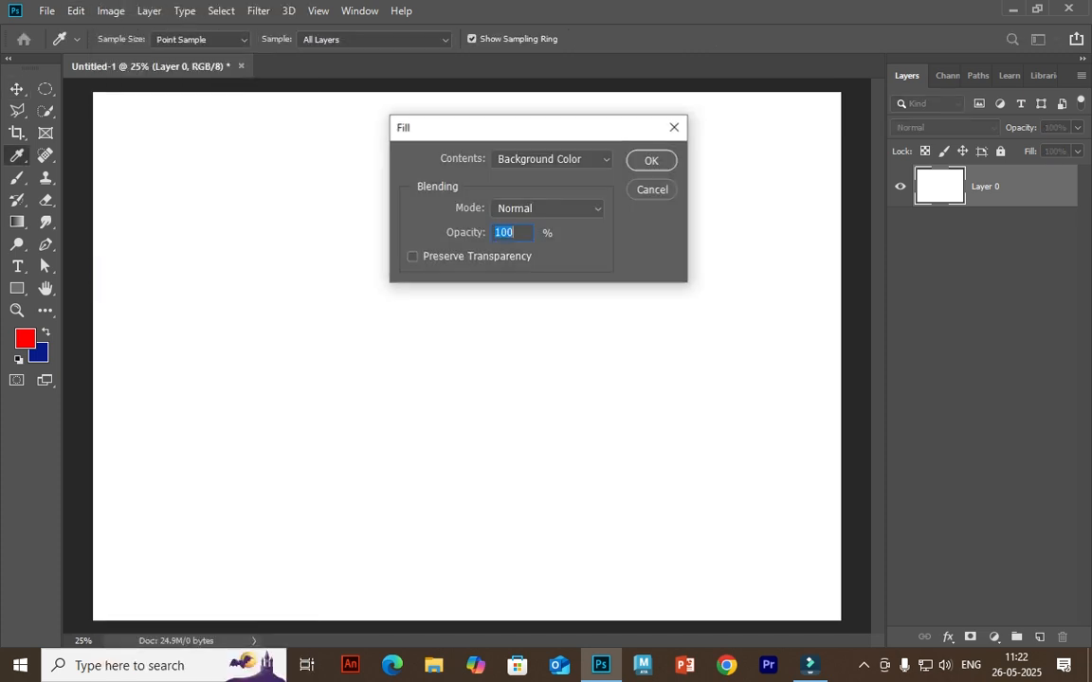
click(552, 159)
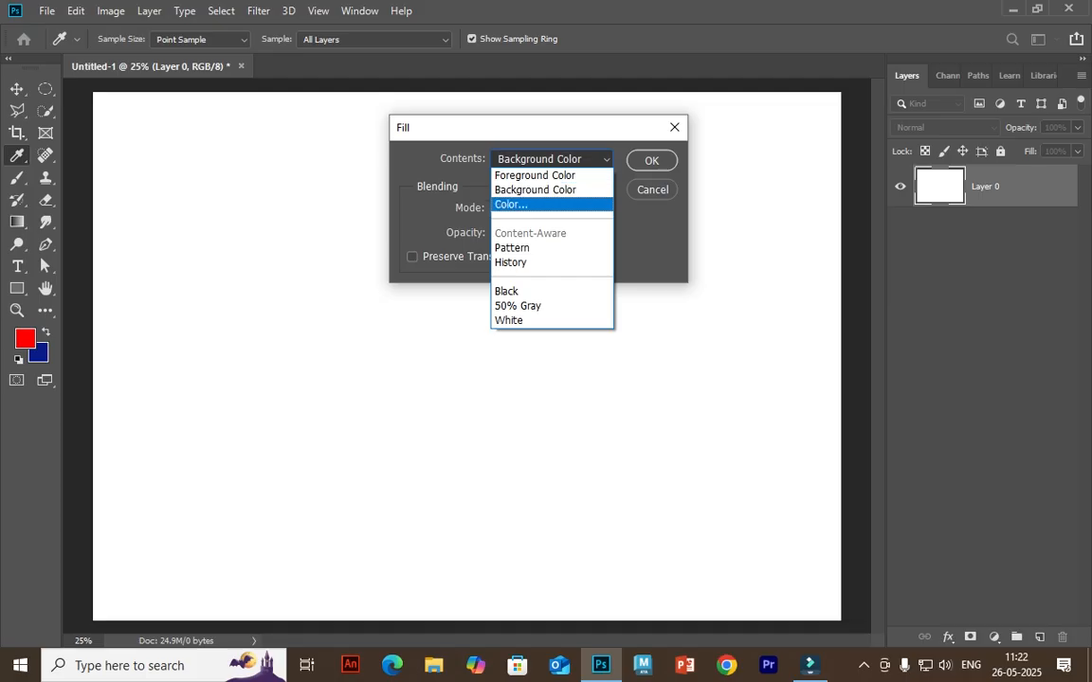
click(536, 190)
click(651, 189)
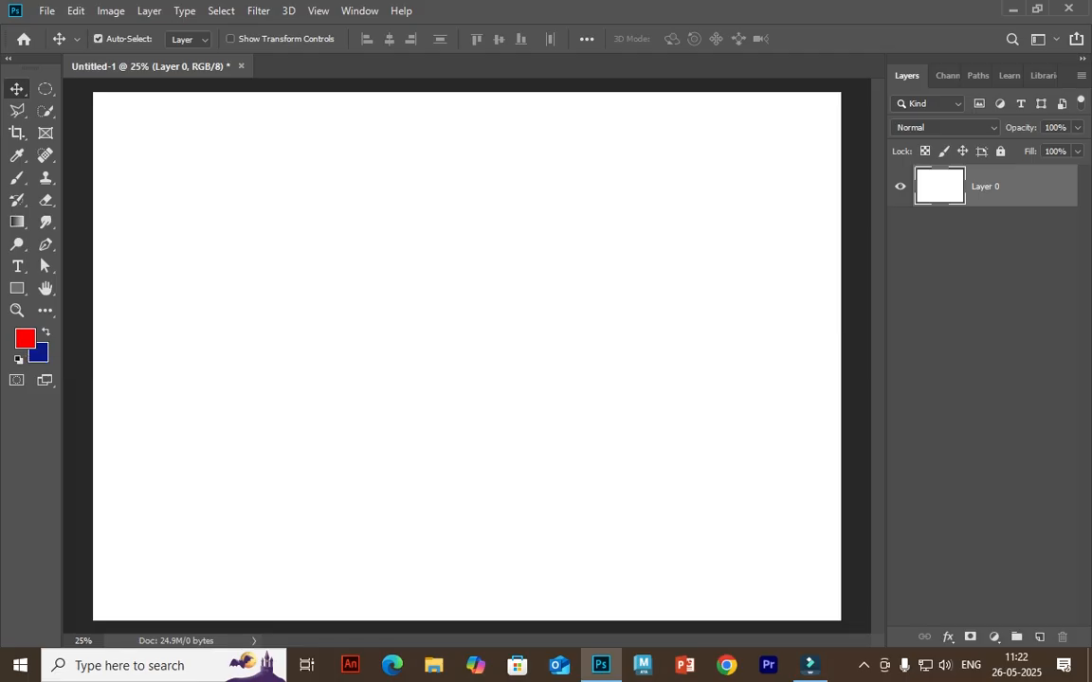
- Fill the whole layer with the red foreground color and the blue background color, and undo both fills
key(alt+BackSpace)
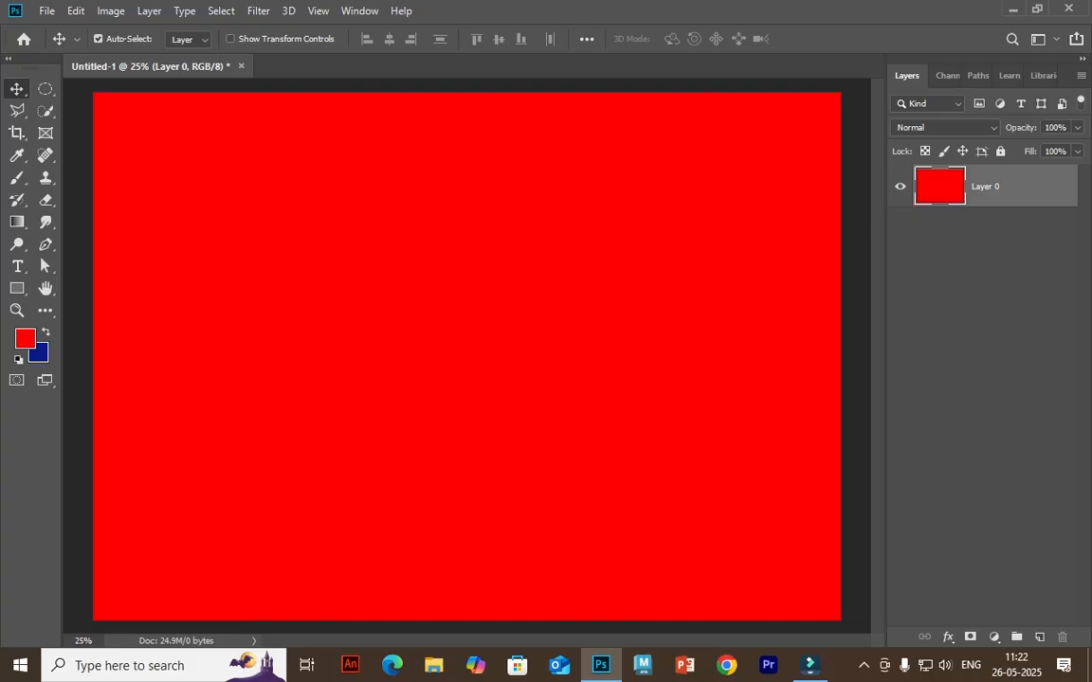
click(97, 39)
key(ctrl+BackSpace)
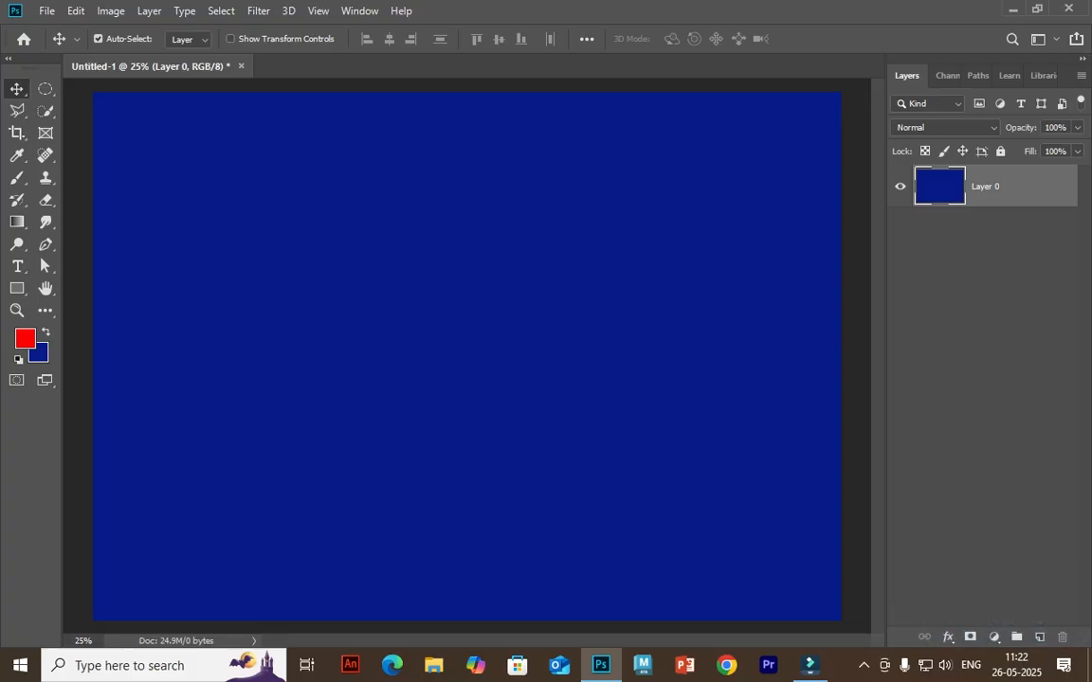
click(98, 39)
key(ctrl+z)
key(ctrl+z)
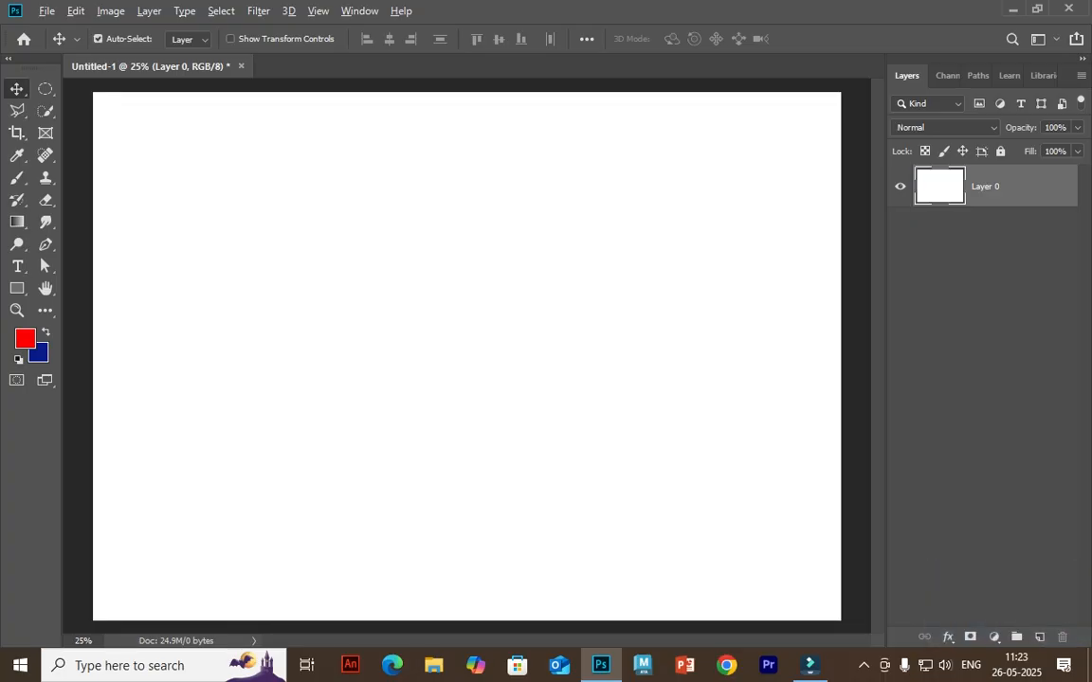
- Repeat the full-canvas foreground and background color fills on Layer 0 and undo them again
key(alt+BackSpace)
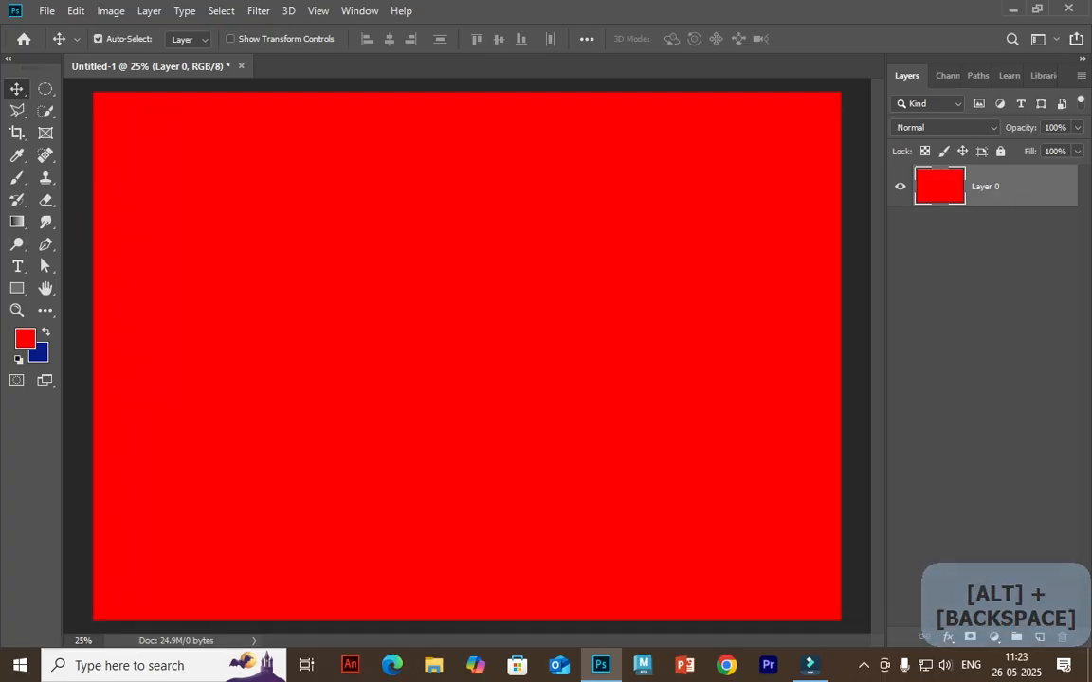
key(ctrl+BackSpace)
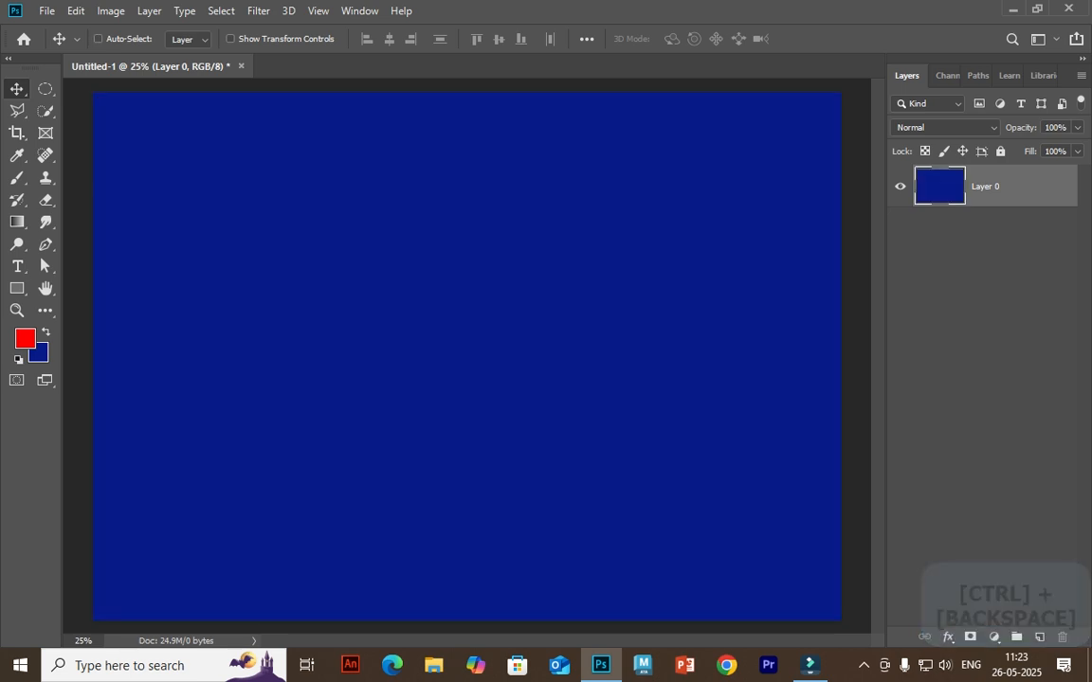
key(ctrl+z)
key(ctrl+z)
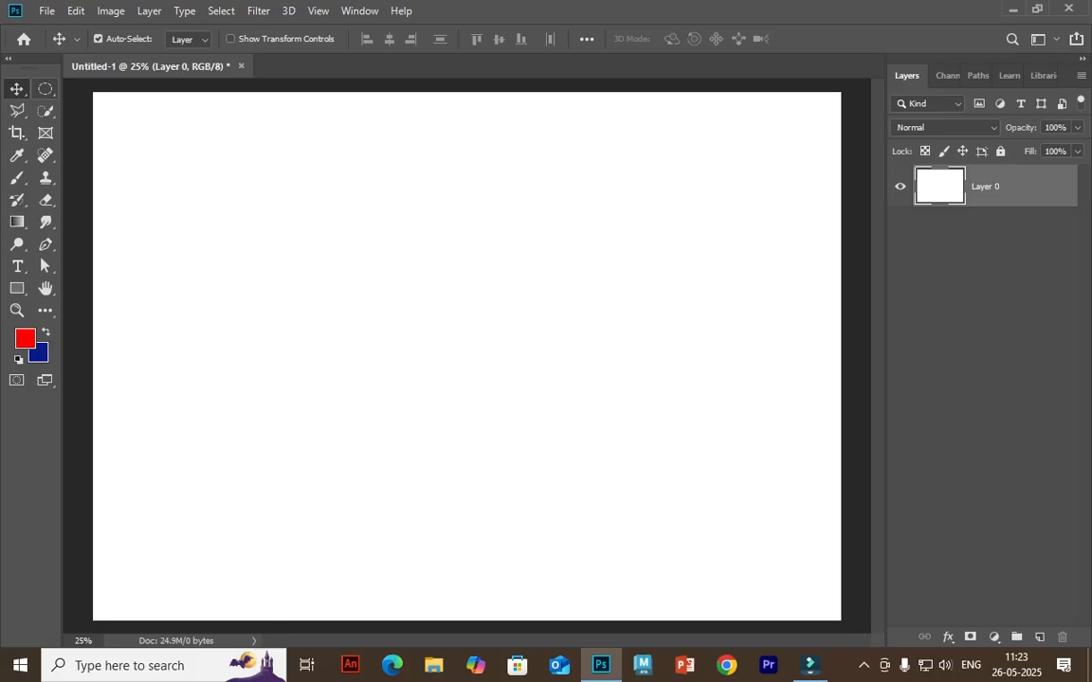
- Fill a large rectangular marquee selection in the middle of the canvas with the red foreground color, and undo it
click(45, 88)
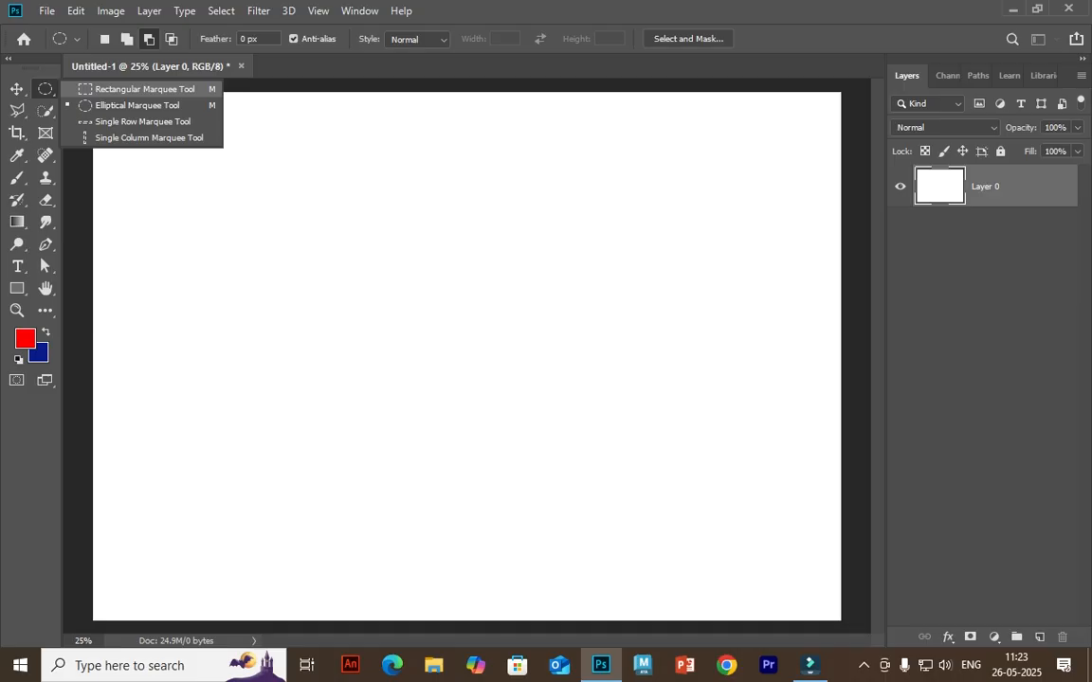
click(143, 89)
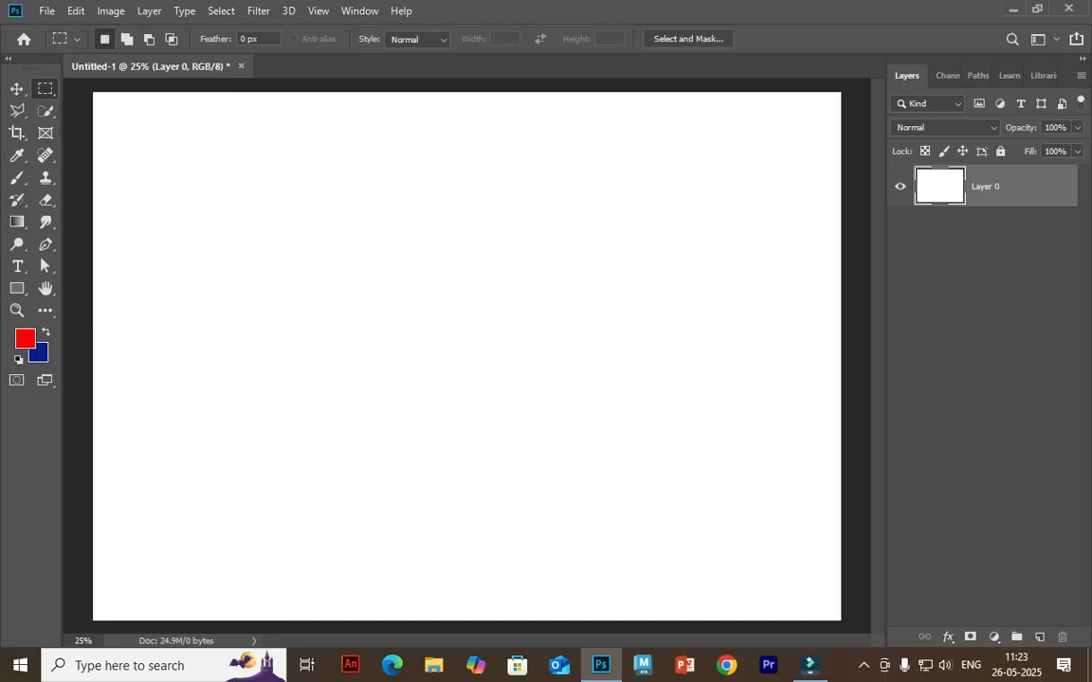
drag(282, 177, 700, 553)
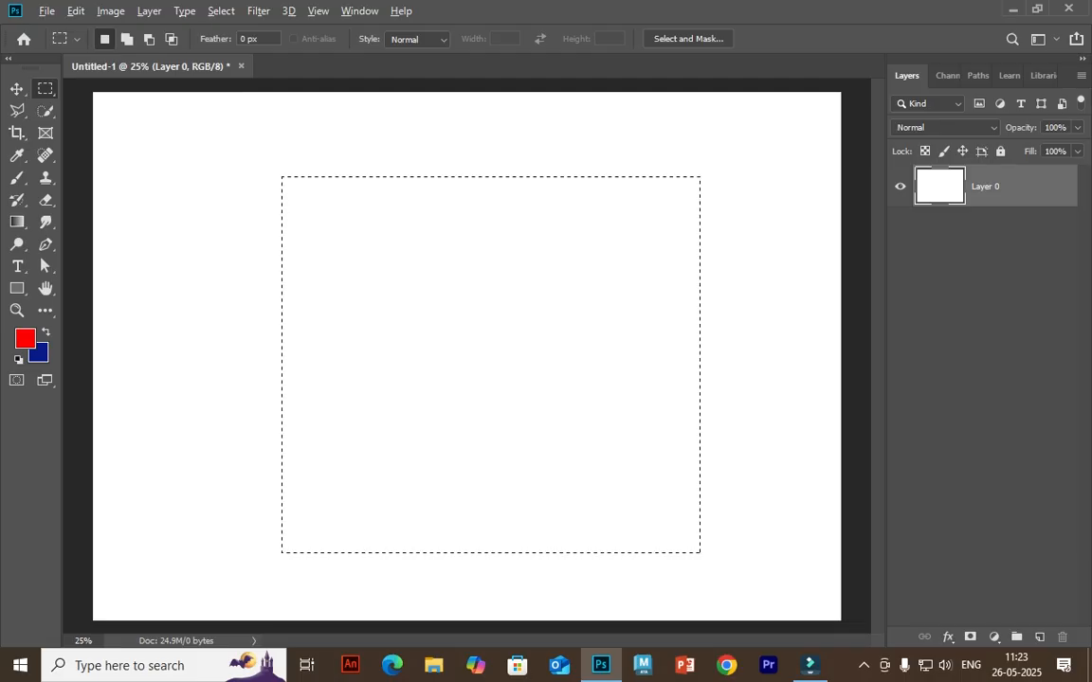
key(alt+BackSpace)
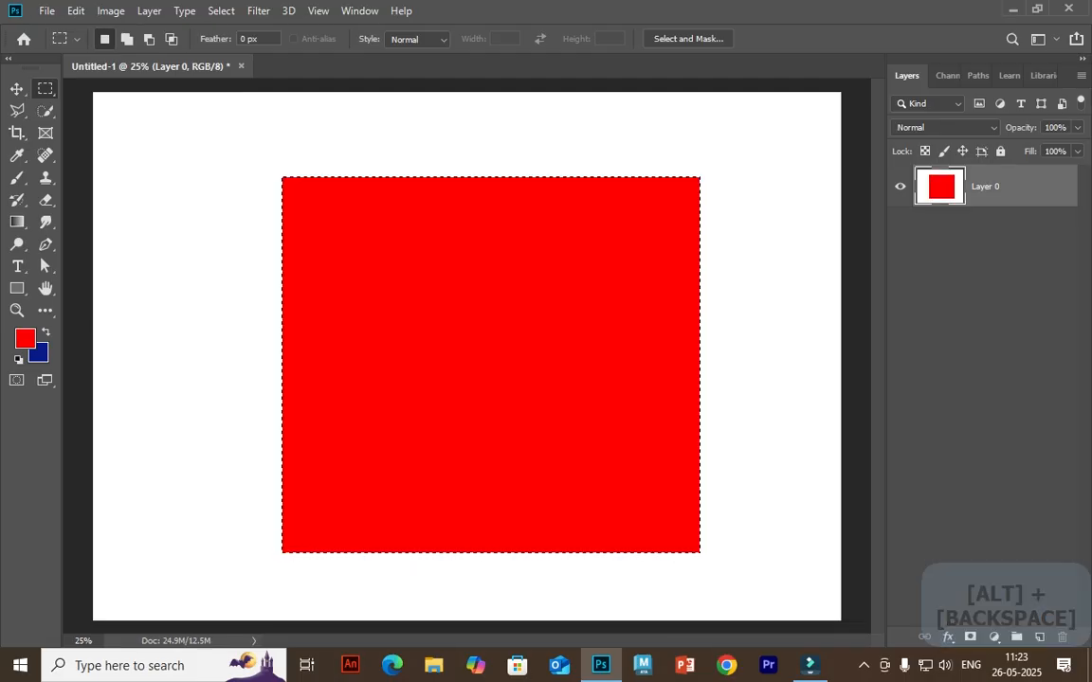
key(ctrl+z)
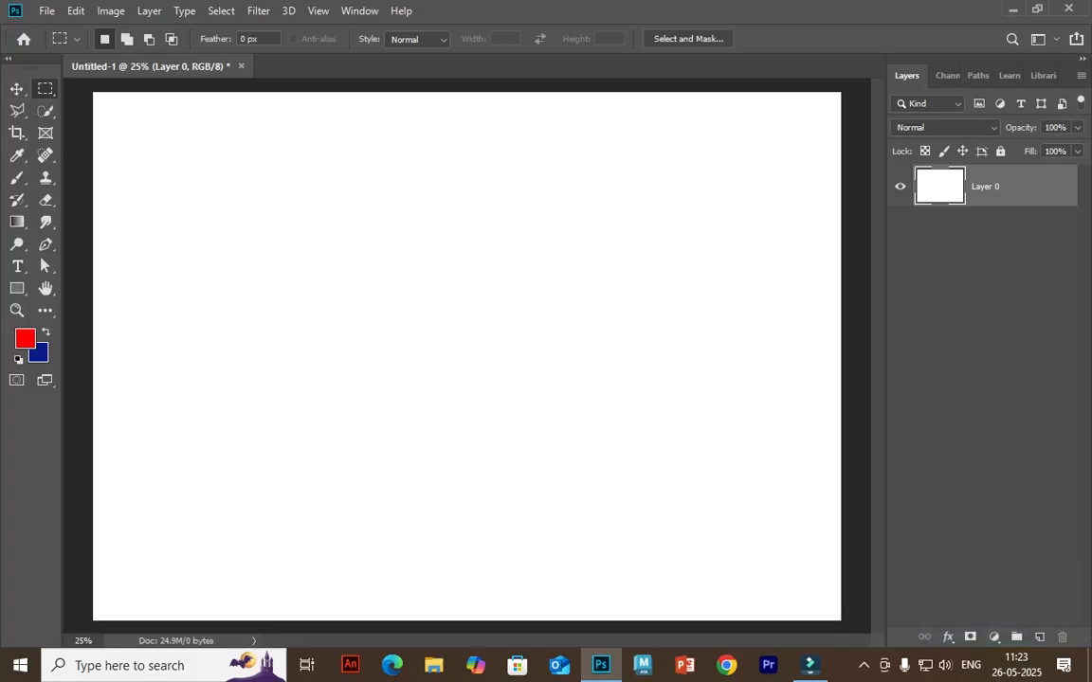
- Look through the marquee tool group and cycle it to the Elliptical Marquee tool
right_click(45, 88)
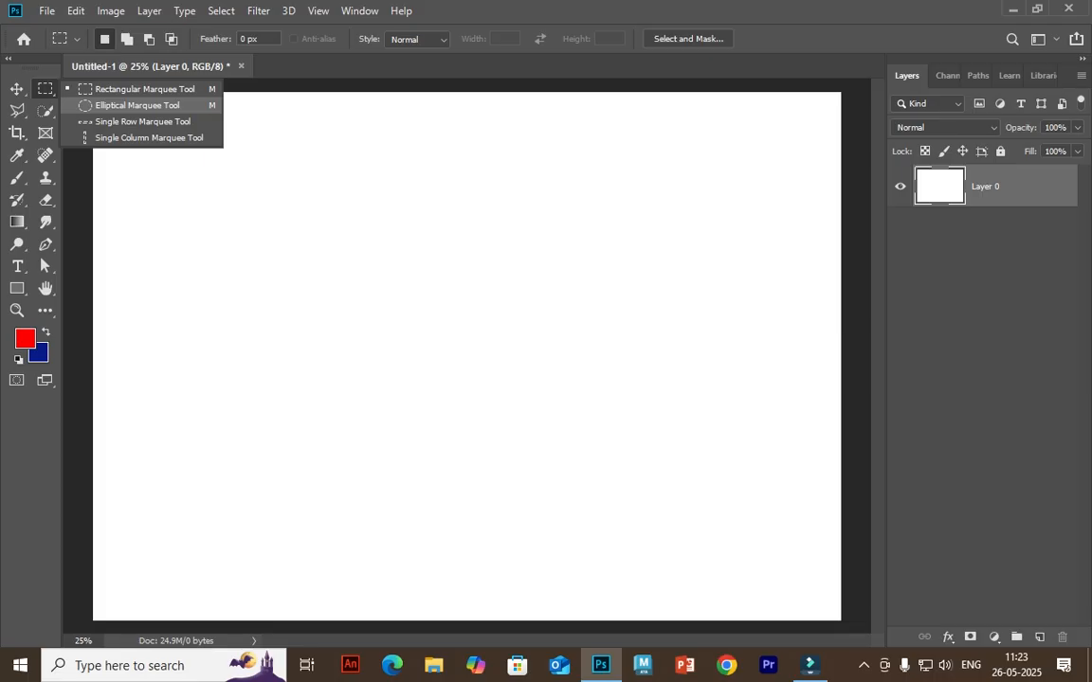
click(18, 200)
key(m)
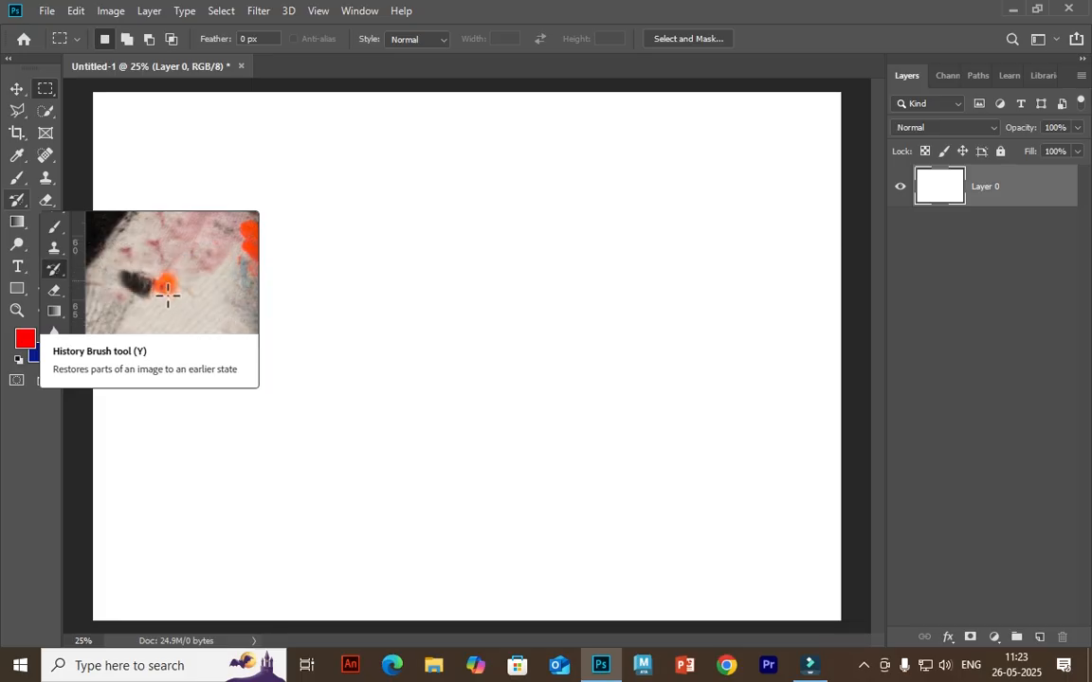
right_click(45, 88)
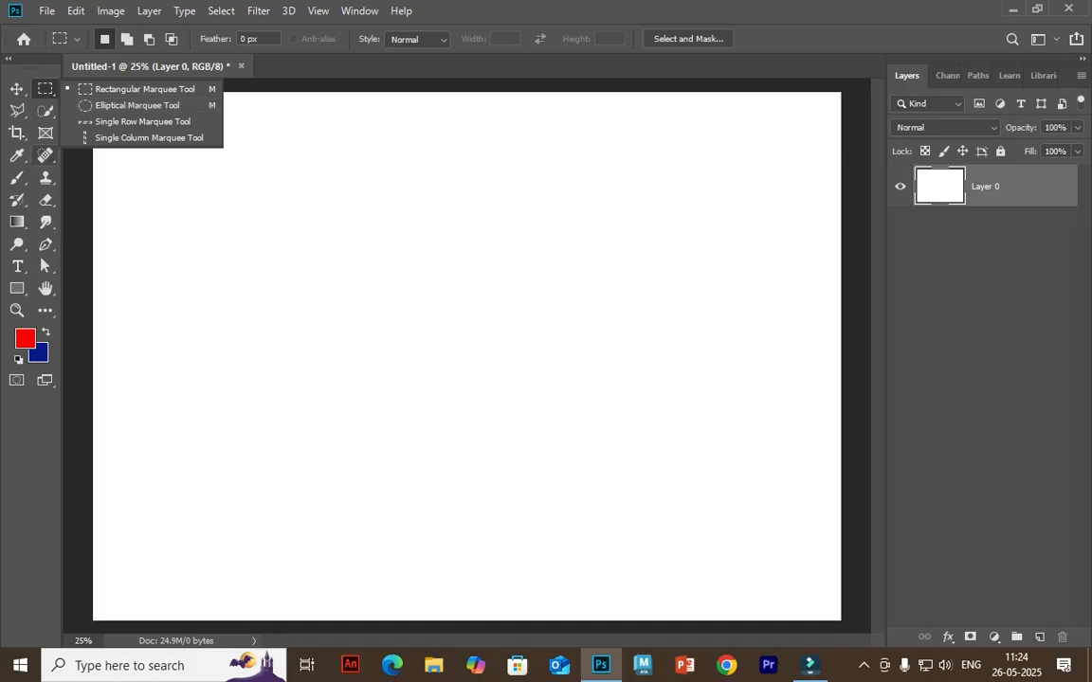
key(g)
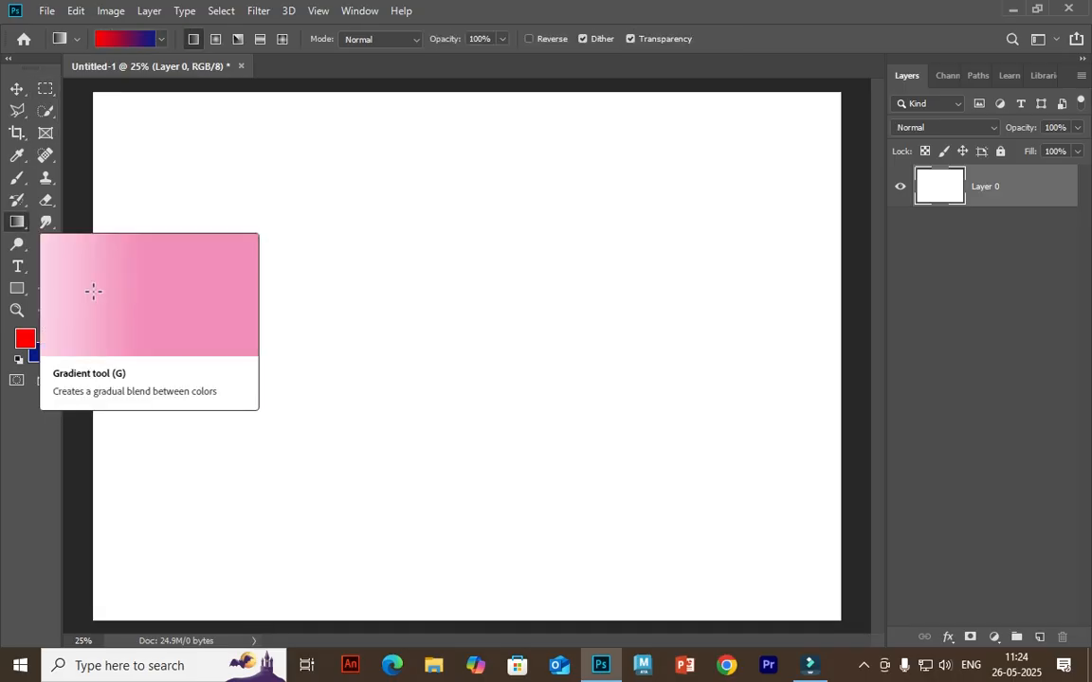
key(shift+m)
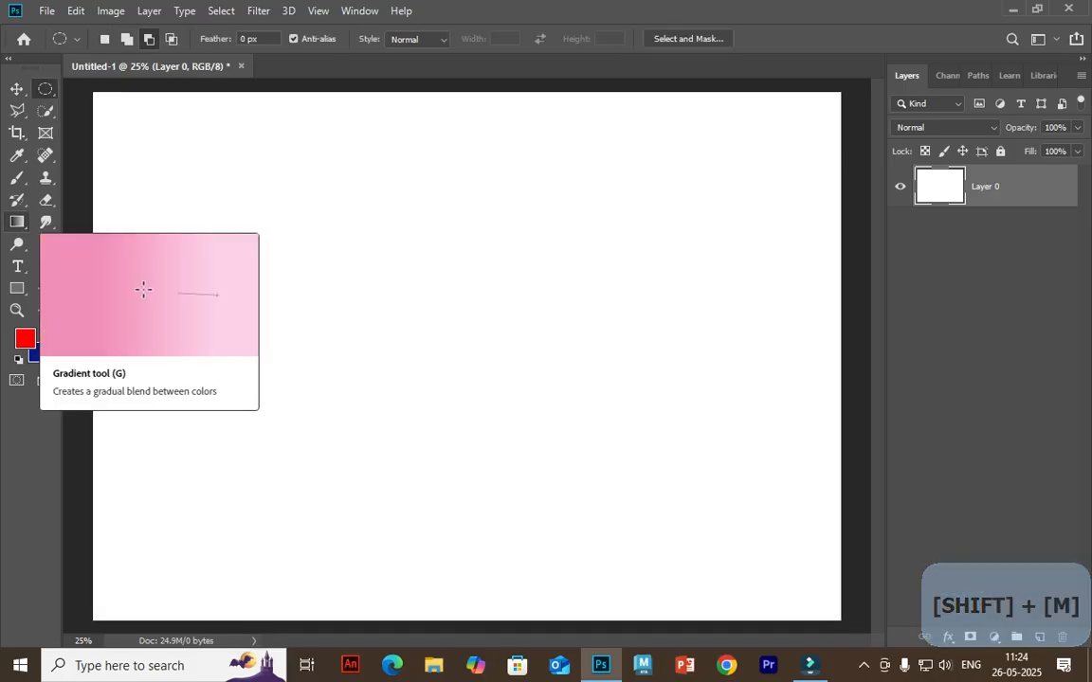
- Activate the Spot Healing Brush and cycle through its tool group to the Healing Brush tool
click(46, 177)
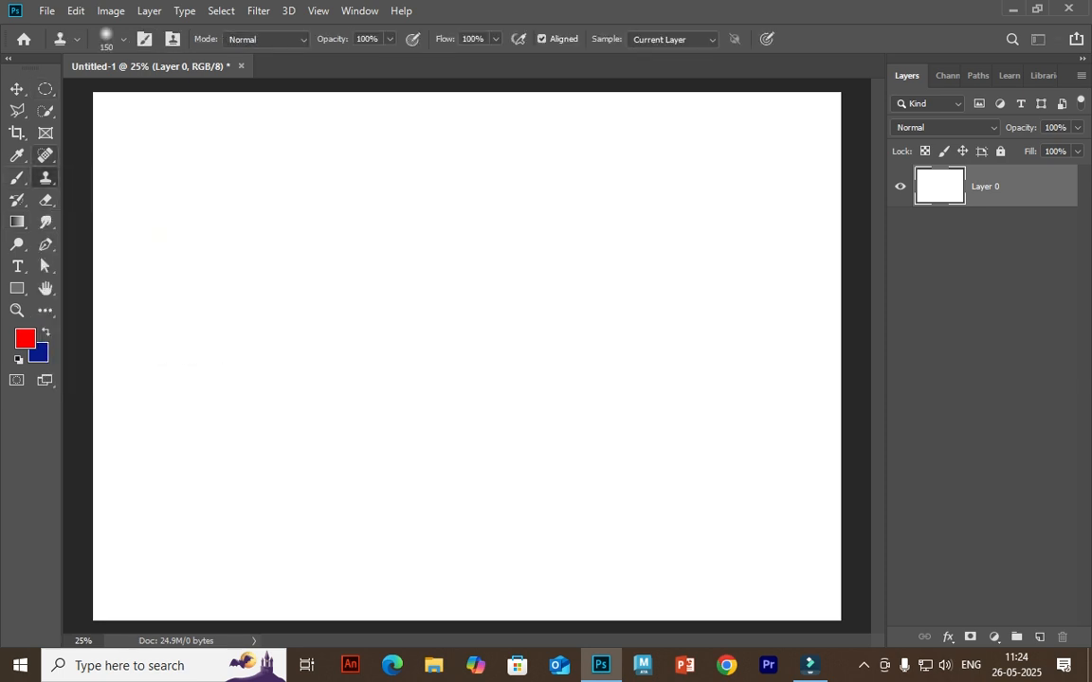
click(45, 155)
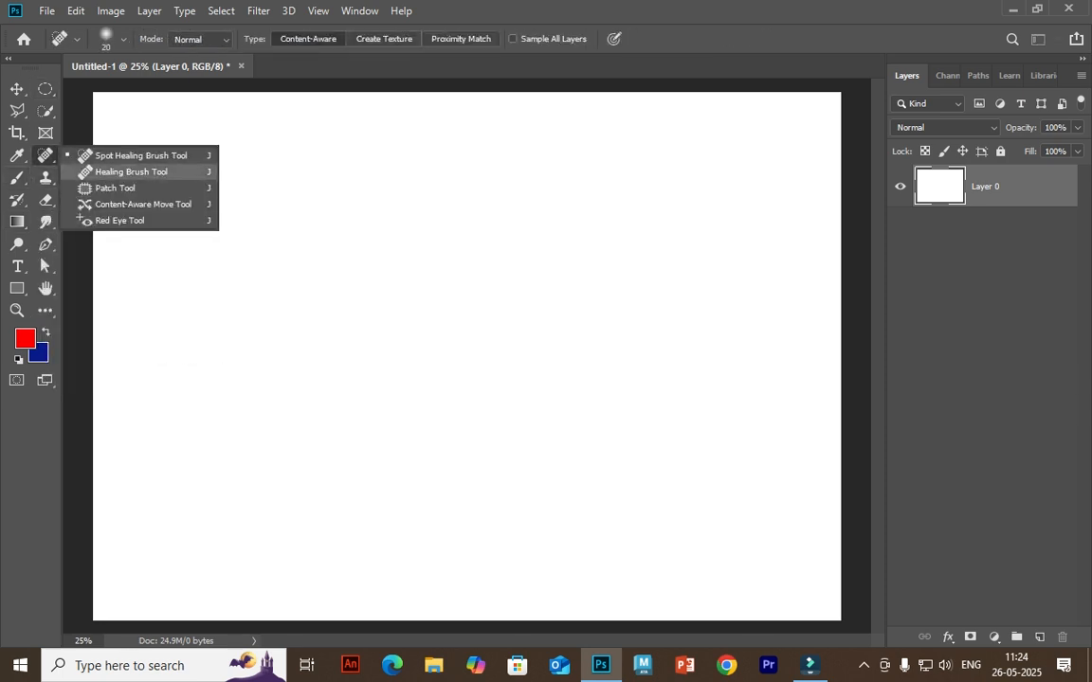
click(17, 267)
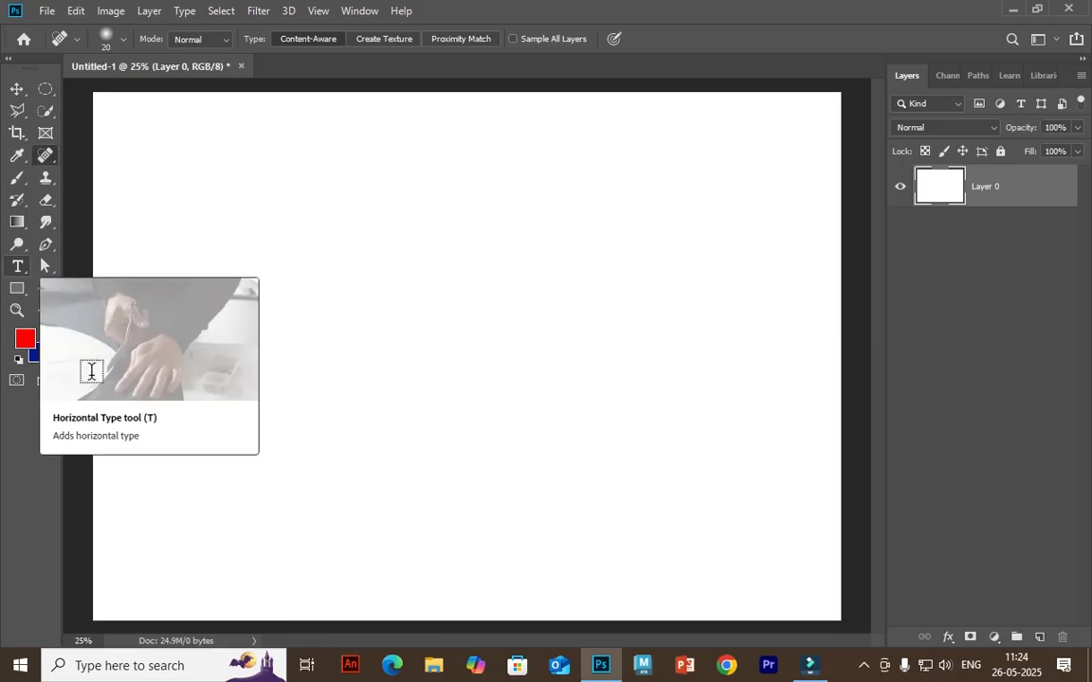
key(shift+j)
key(shift+j)
key(shift+j)
key(shift+j)
key(shift+j)
key(shift+j)
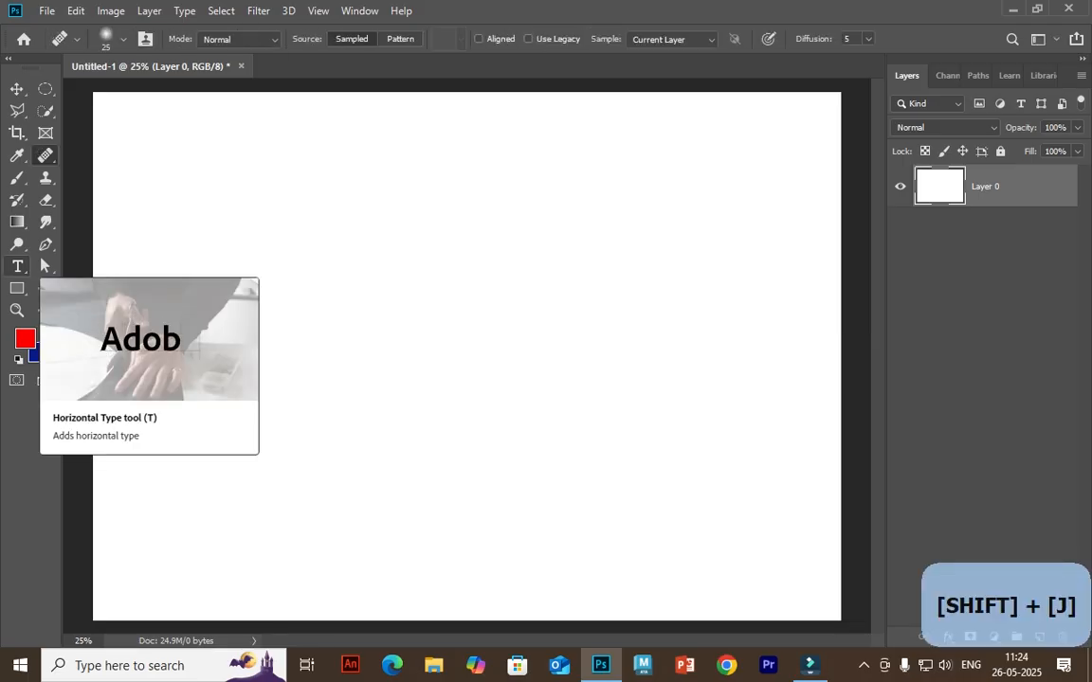
- Fill a large rectangular marquee selection in the middle of the canvas with the red foreground color, deselect it, and undo the deselection
click(46, 88)
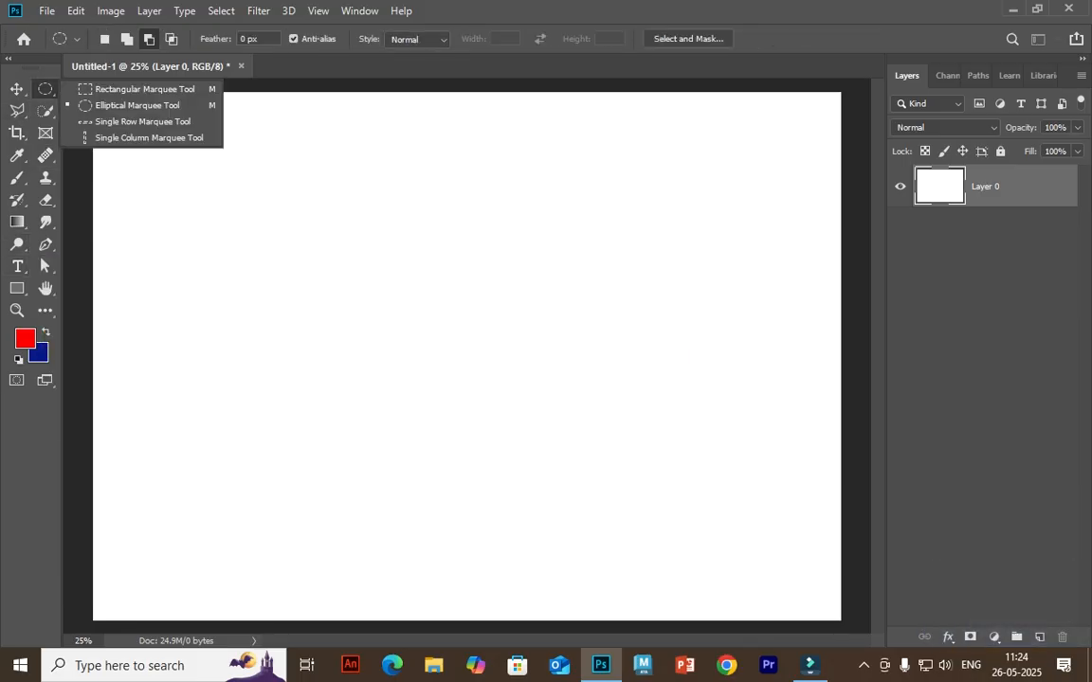
click(142, 88)
drag(274, 167, 712, 516)
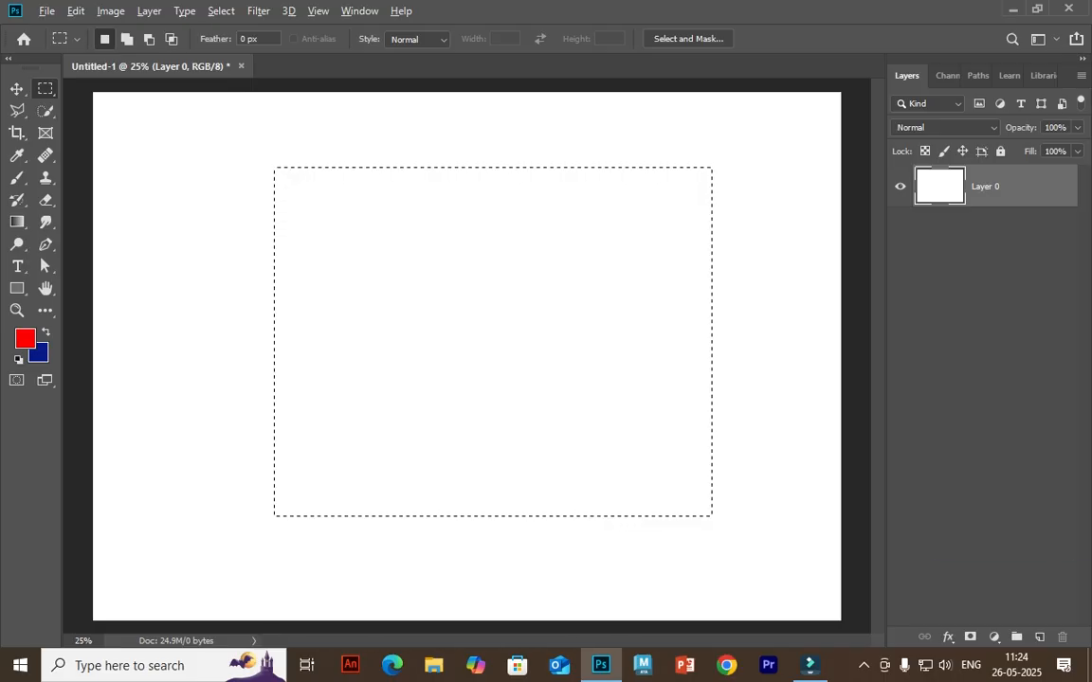
key(alt+BackSpace)
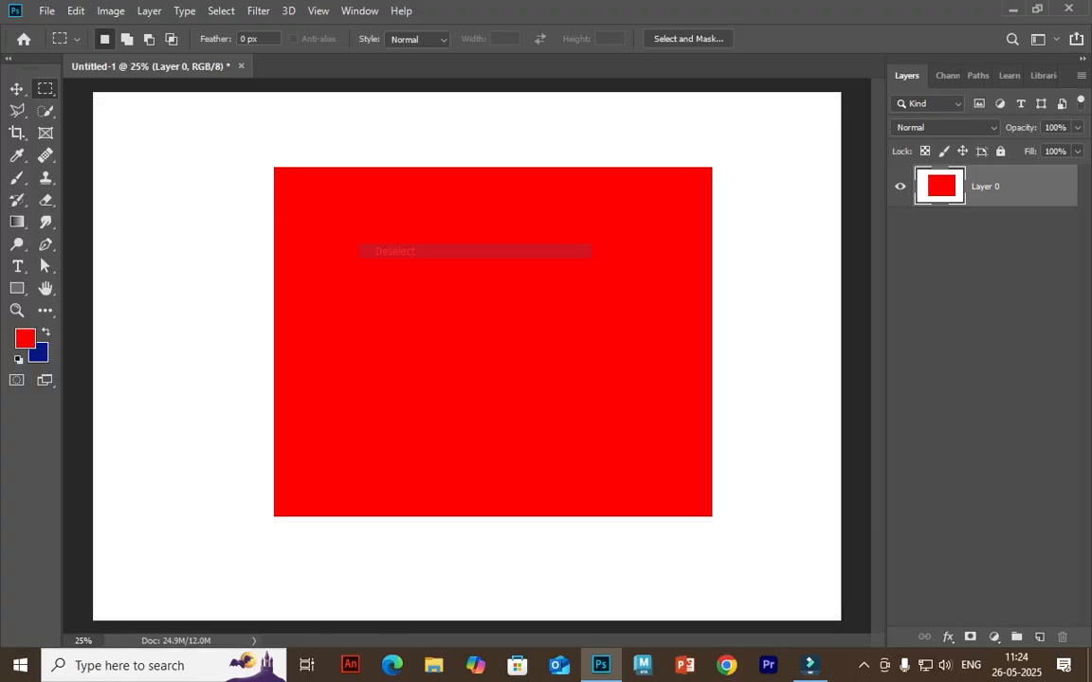
key(ctrl+z)
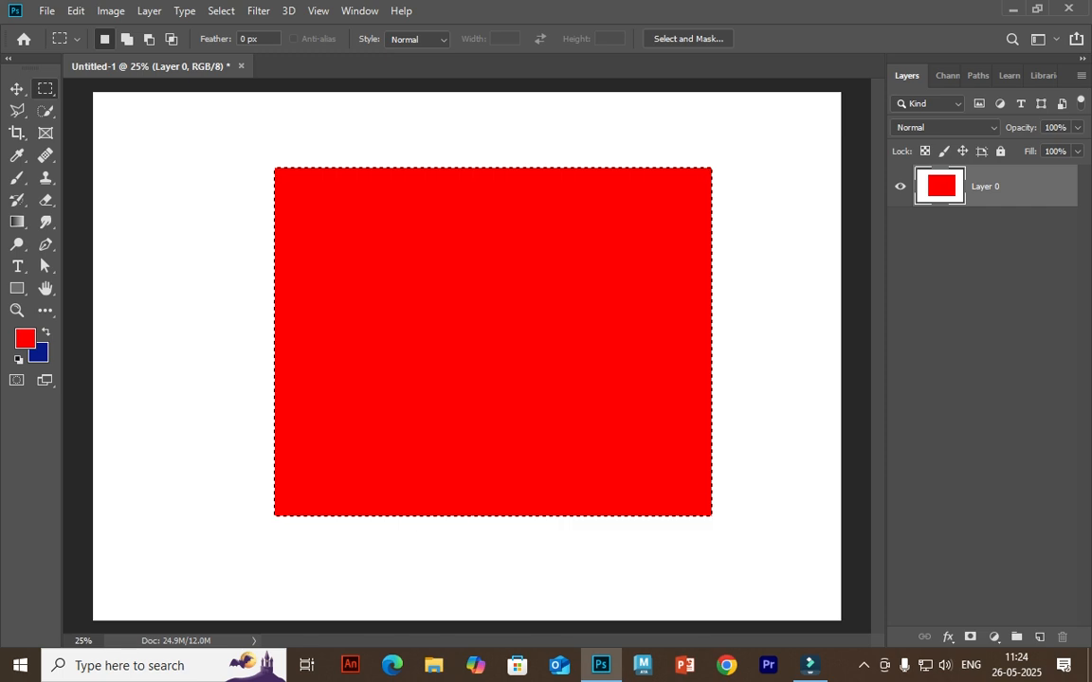
- Deselect the filled rectangle, fill all of Layer 0 with red, undo back to the white canvas, and clear the selection
key(ctrl+d)
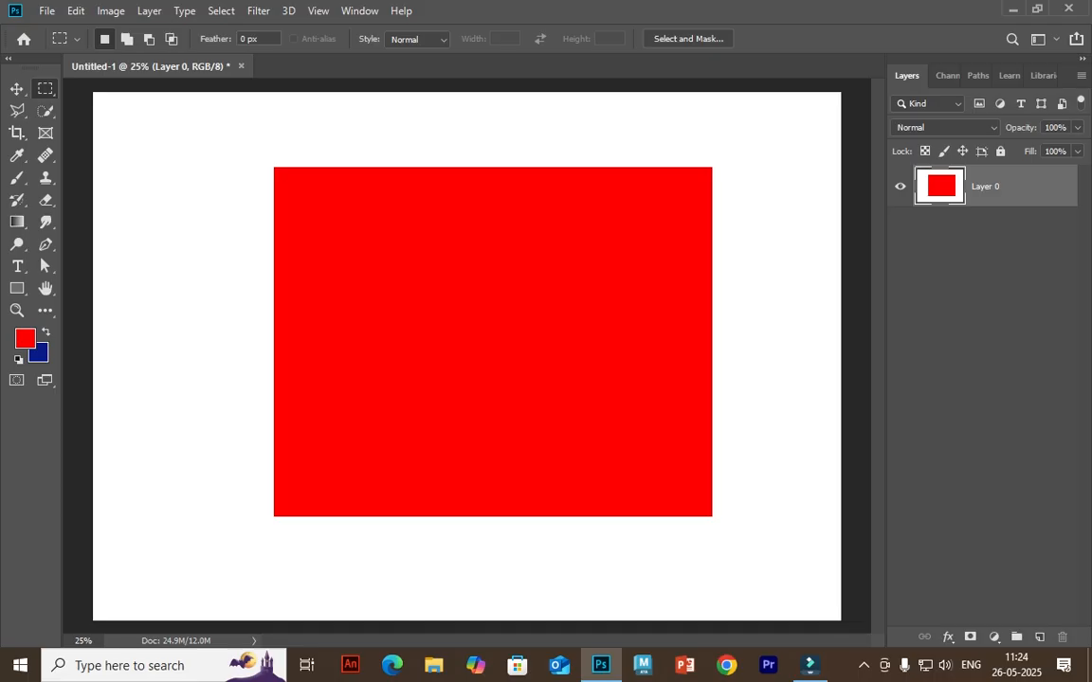
key(alt+BackSpace)
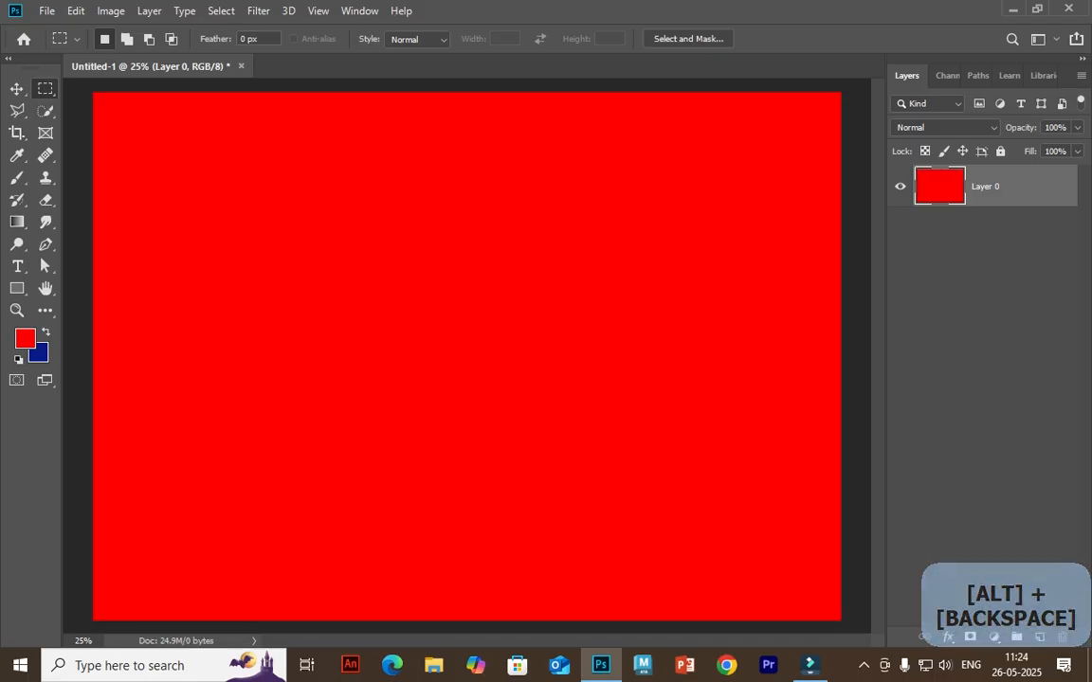
key(ctrl+z)
key(ctrl+z)
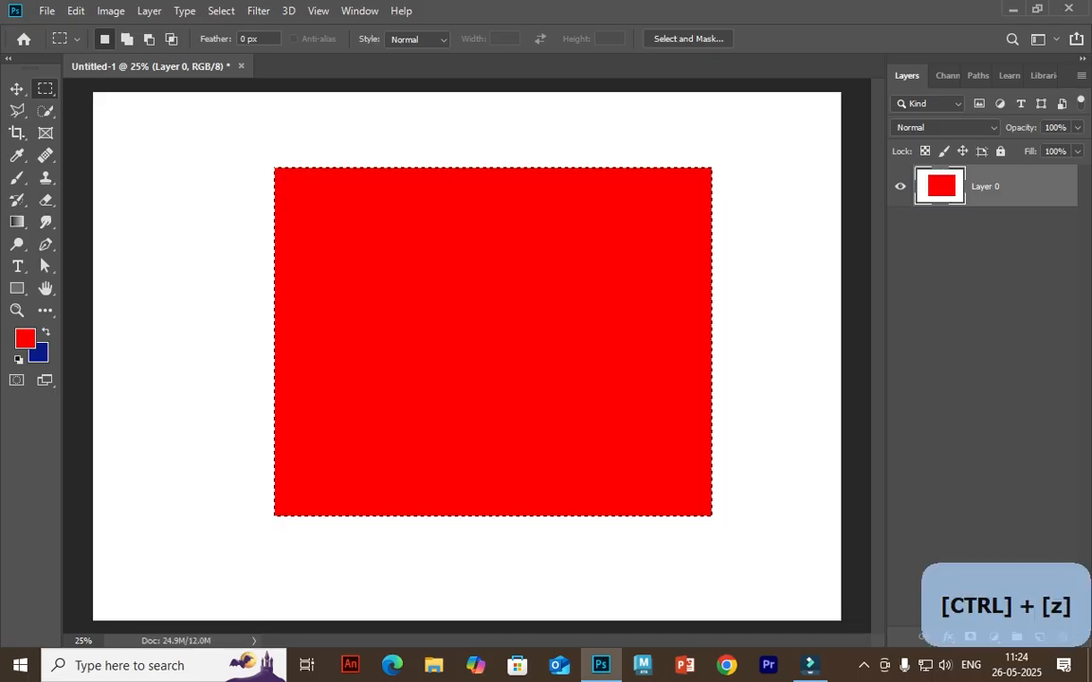
key(ctrl+z)
key(ctrl+d)
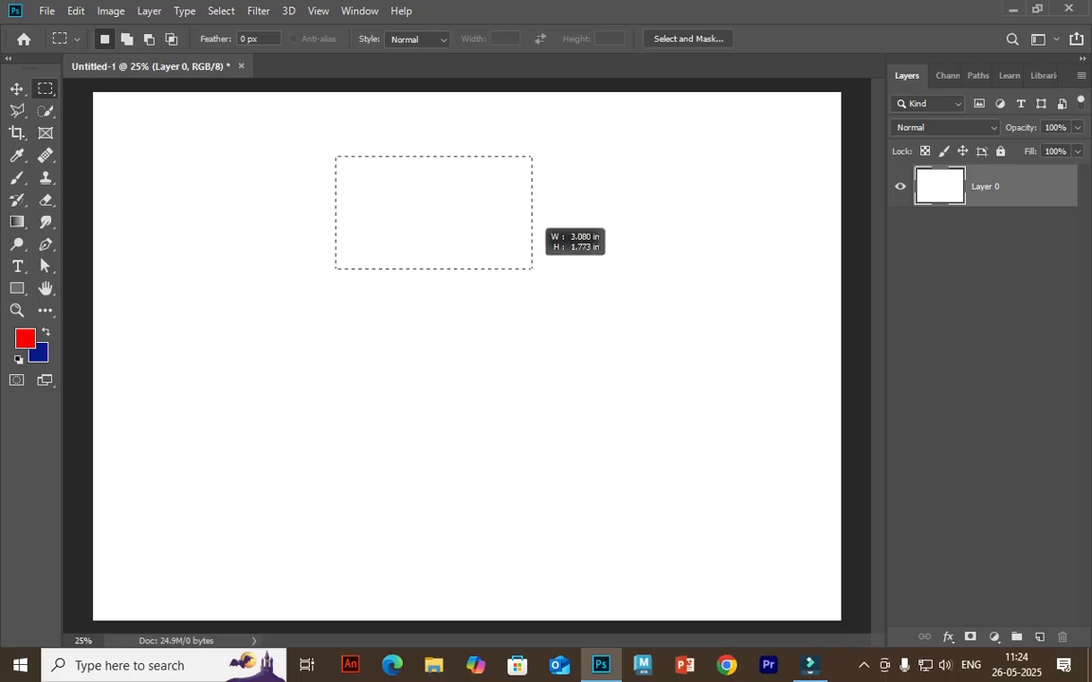
- Build a large stepped selection across the canvas from overlapping rectangular marquees in Add to selection mode
key(ctrl+d)
mouse_move(217, 163)
mouse_down()
mouse_move(500, 333)
mouse_move(524, 388)
mouse_up()
drag(640, 157, 483, 488)
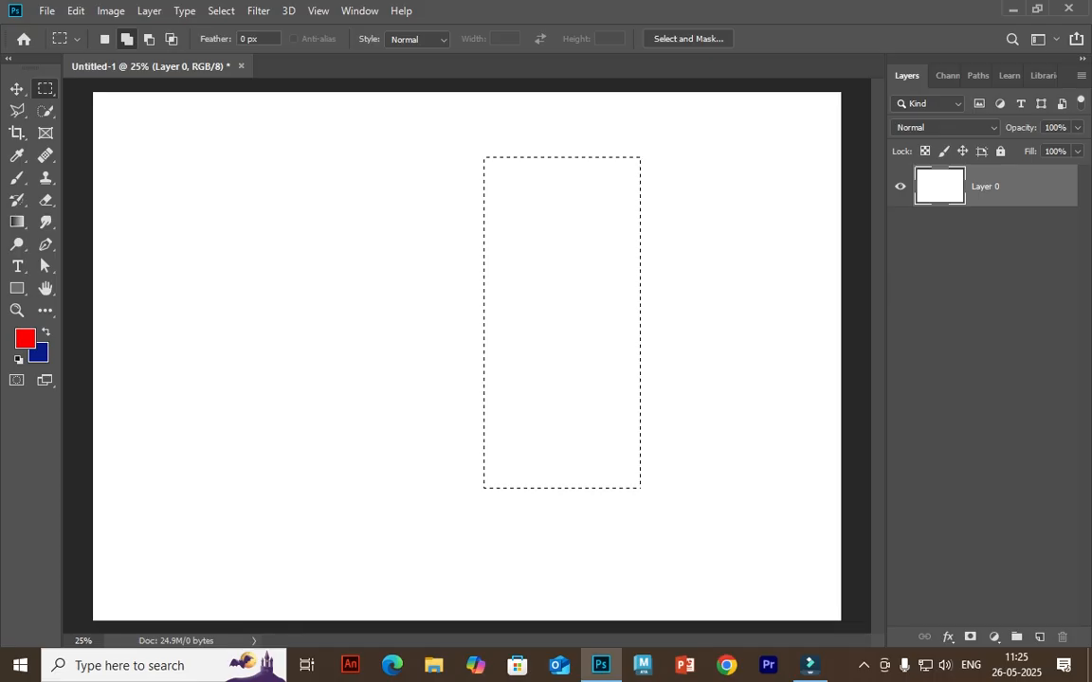
drag(329, 123, 513, 261)
drag(336, 240, 509, 397)
drag(275, 256, 446, 419)
drag(201, 267, 393, 471)
drag(530, 568, 321, 332)
drag(370, 295, 701, 439)
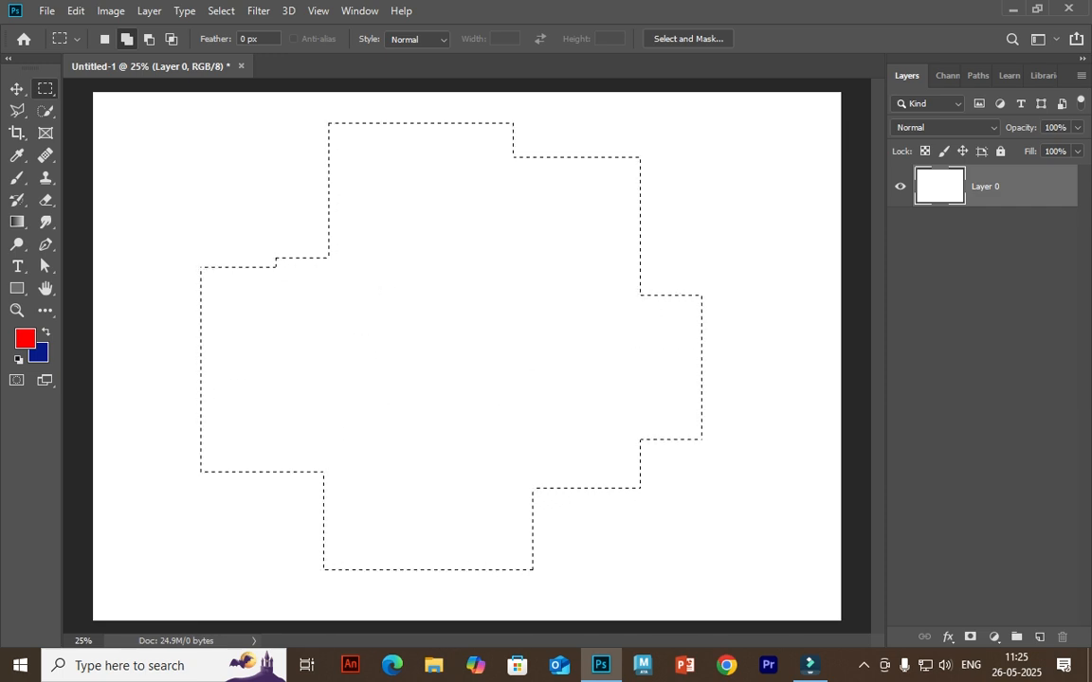
- Subtract several rectangular areas from the stepped selection, and intersect the remainder with a tall rectangle in the lower middle of the canvas
click(149, 38)
drag(228, 153, 551, 218)
drag(313, 102, 630, 191)
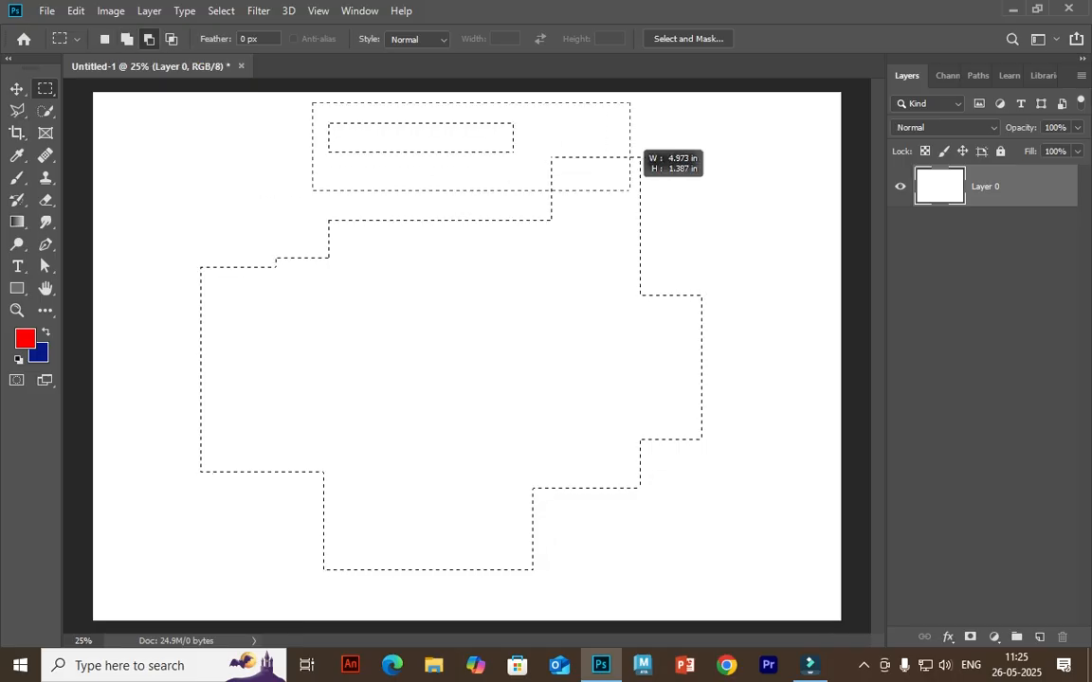
drag(433, 153, 527, 482)
drag(275, 195, 453, 451)
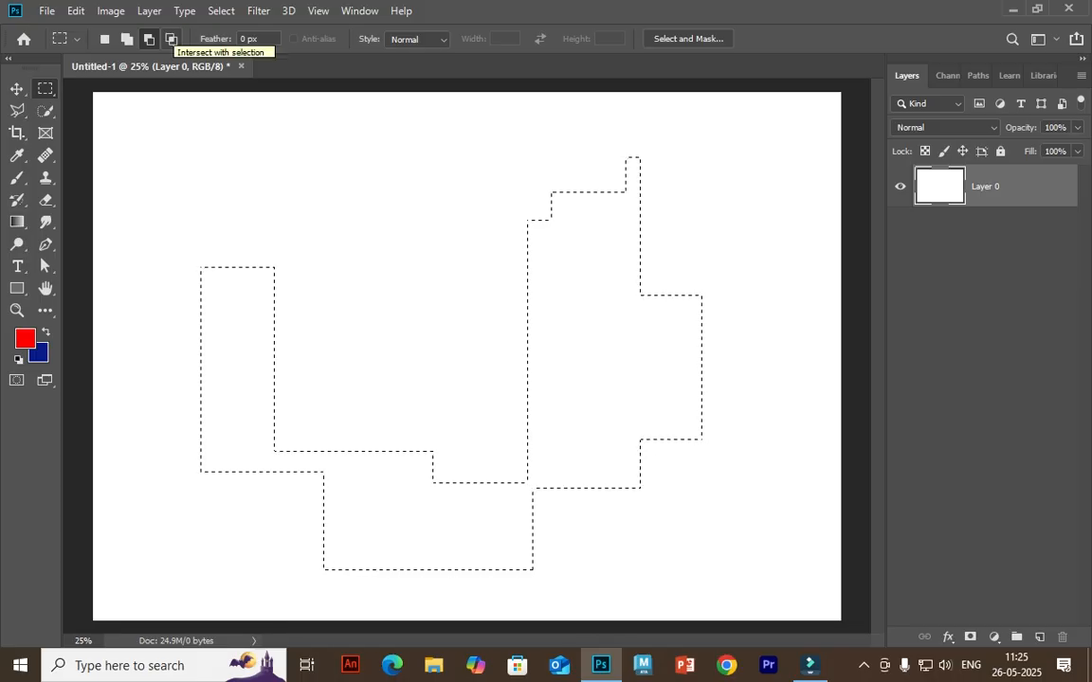
drag(202, 214, 316, 524)
click(171, 39)
drag(420, 308, 537, 583)
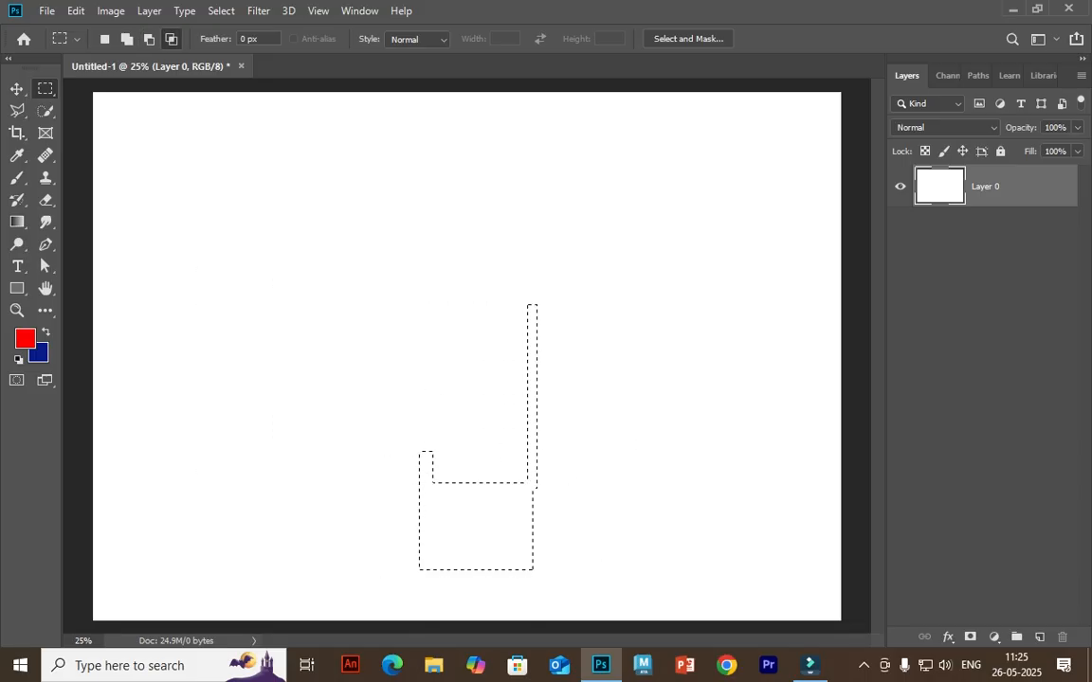
- Start a new rectangular selection in the upper middle of the canvas and extend it with two overlapping rectangles
drag(309, 194, 521, 359)
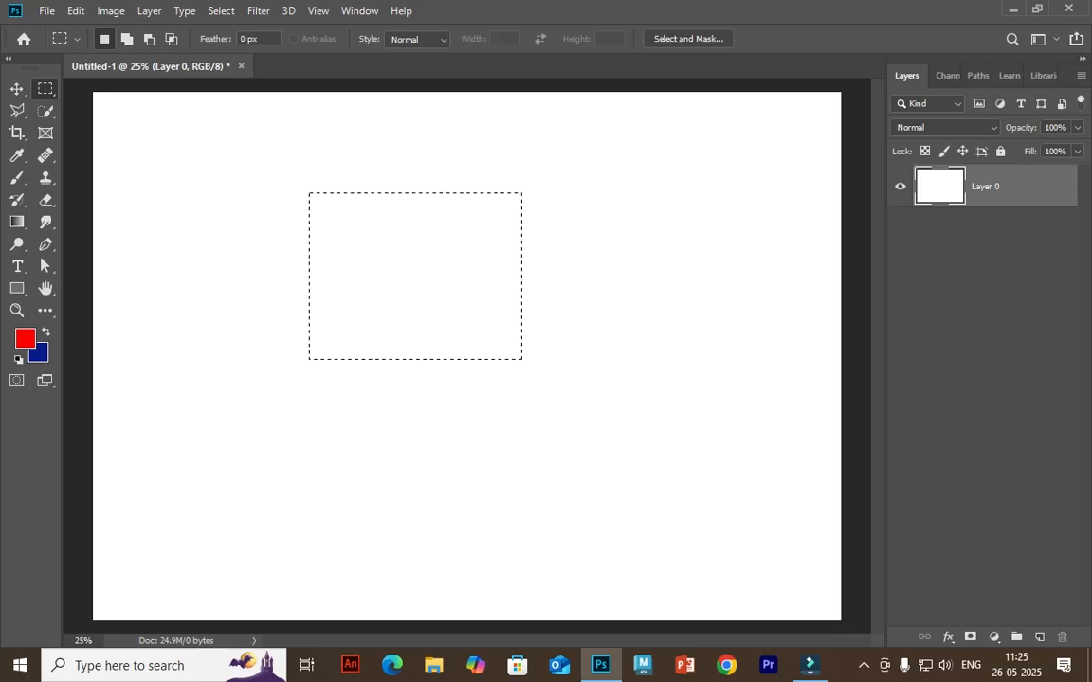
drag(320, 159, 505, 284)
drag(414, 189, 558, 344)
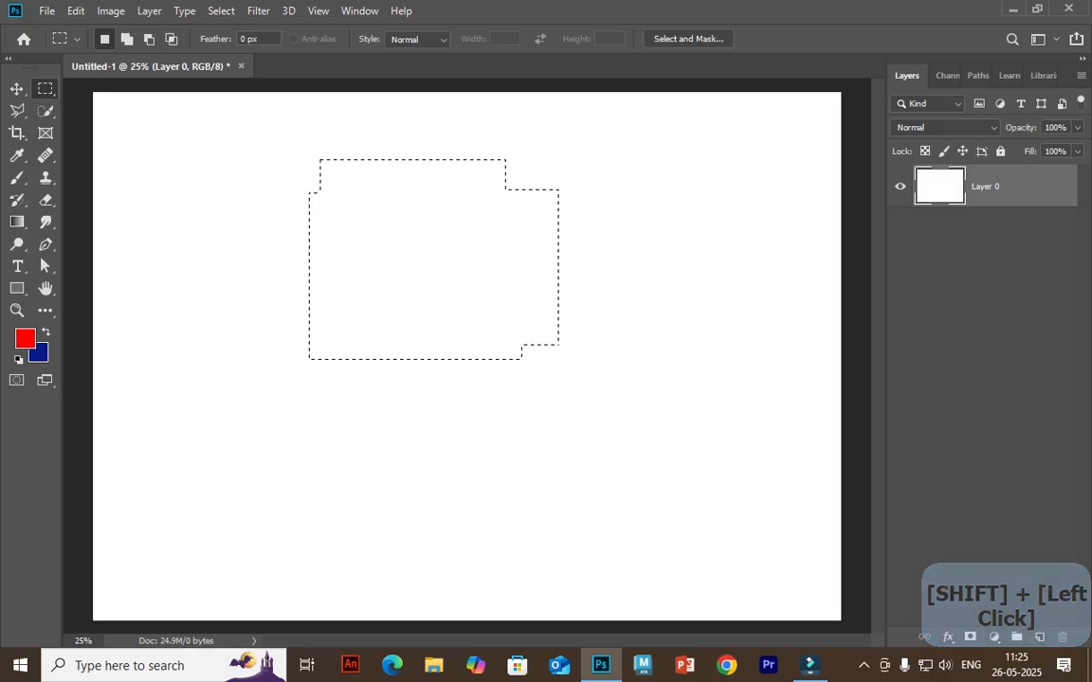
- Subtract two tall rectangles from the middle of the combined selection, and clear the selection
key(alt)
drag(517, 394, 408, 163)
drag(525, 419, 370, 143)
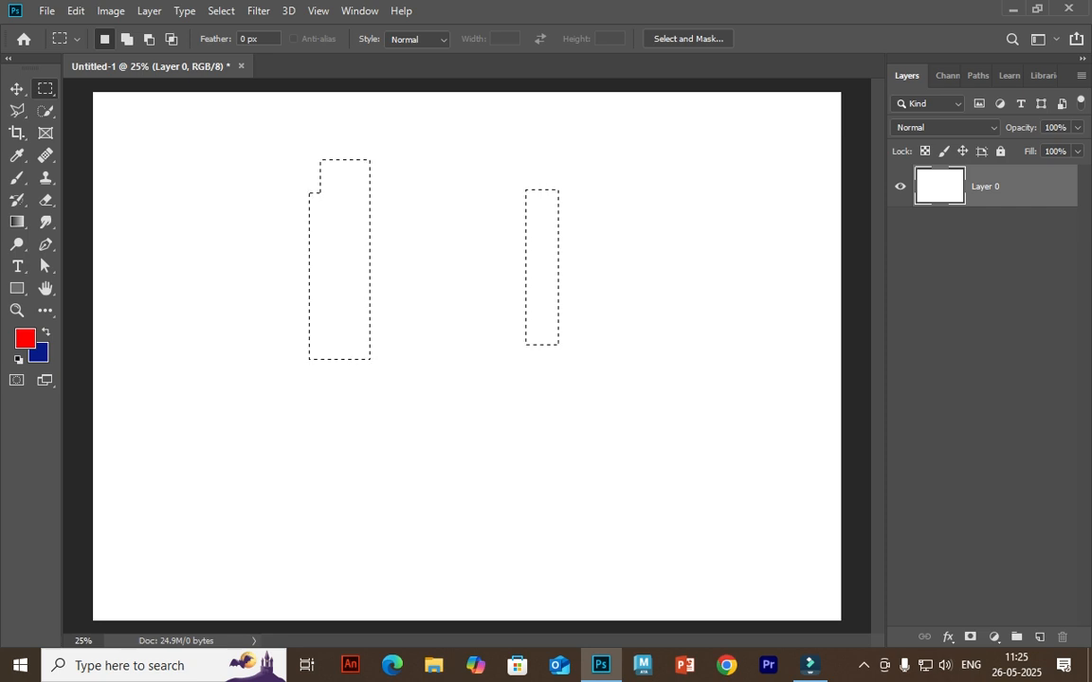
key(ctrl+d)
- Draw a large, nearly circular selection in the middle of the canvas with the Elliptical Marquee tool, and deselect it
right_click(44, 88)
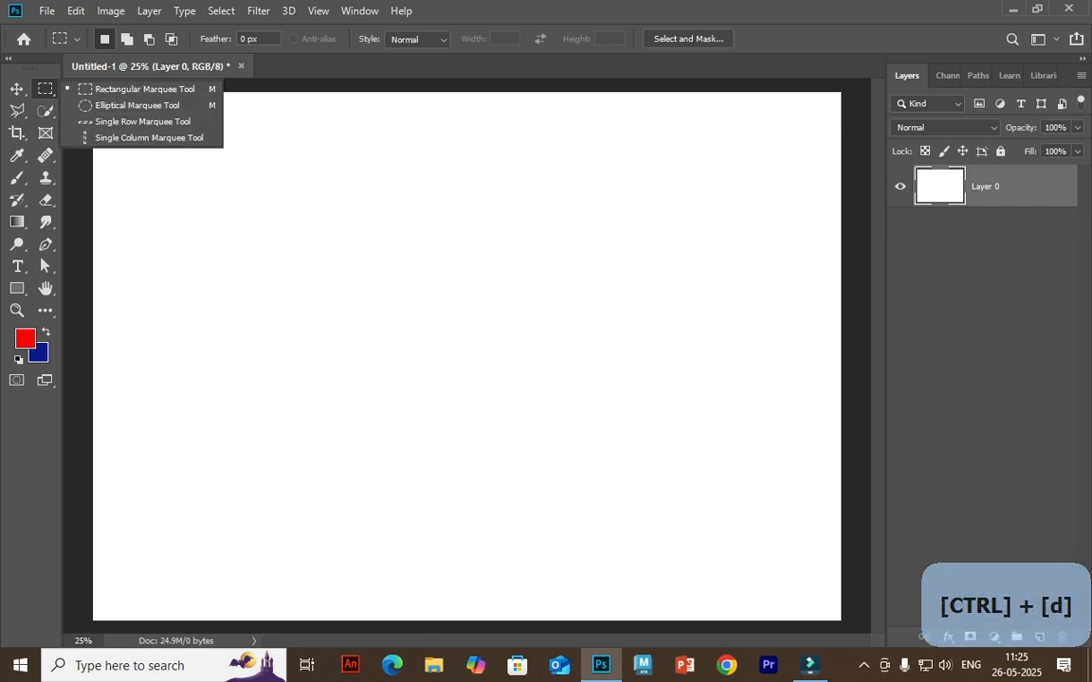
click(106, 106)
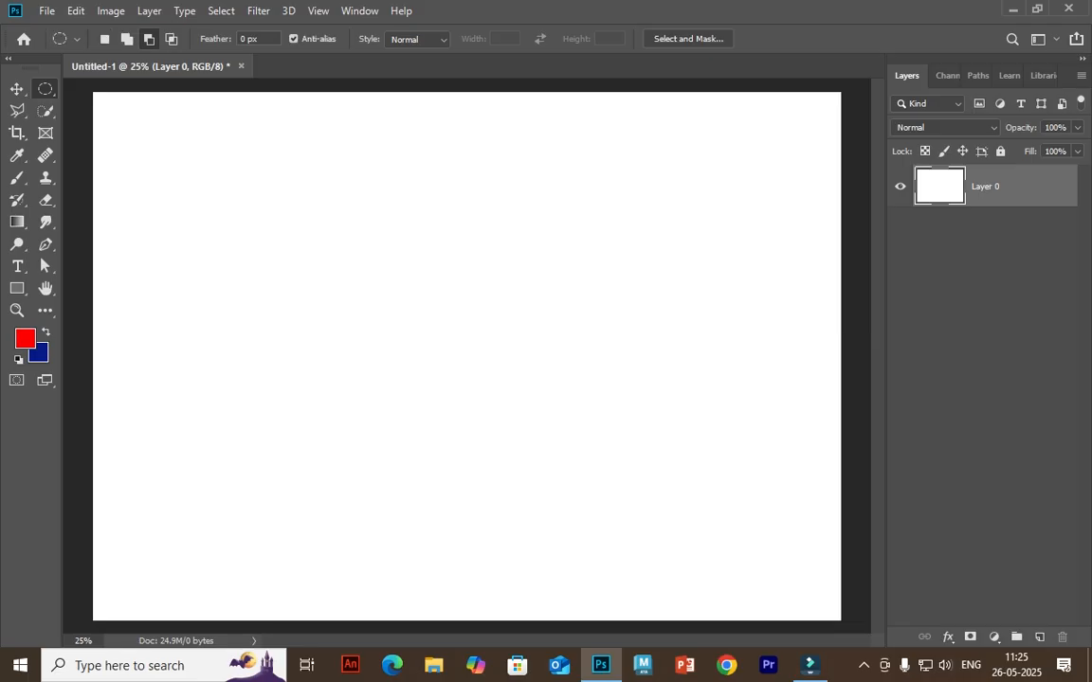
drag(272, 128, 671, 518)
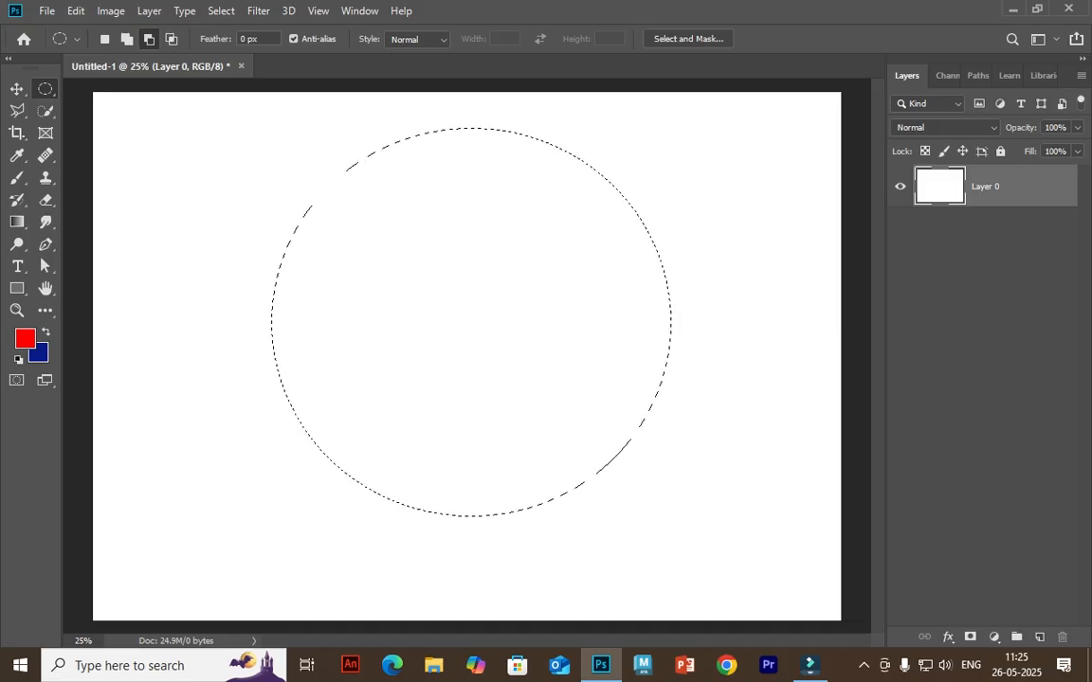
key(ctrl+d)
- Draw further elliptical selections, including a large circle constructed outward from its center, and clear each one
drag(502, 363, 646, 497)
key(ctrl+d)
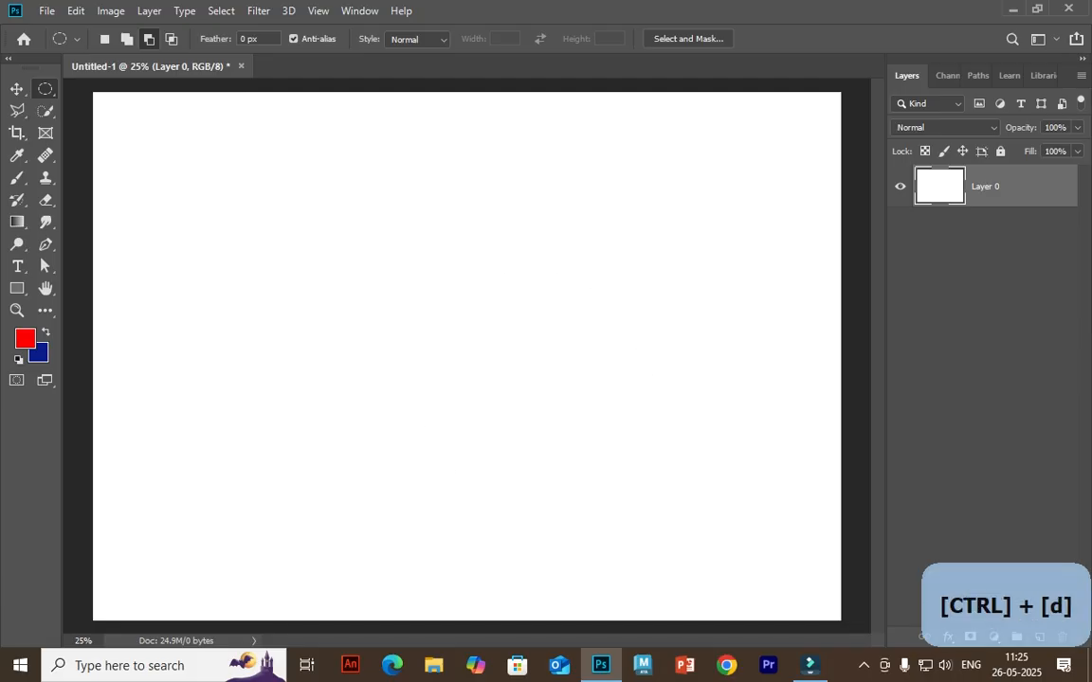
drag(426, 307, 624, 505)
key(ctrl+d)
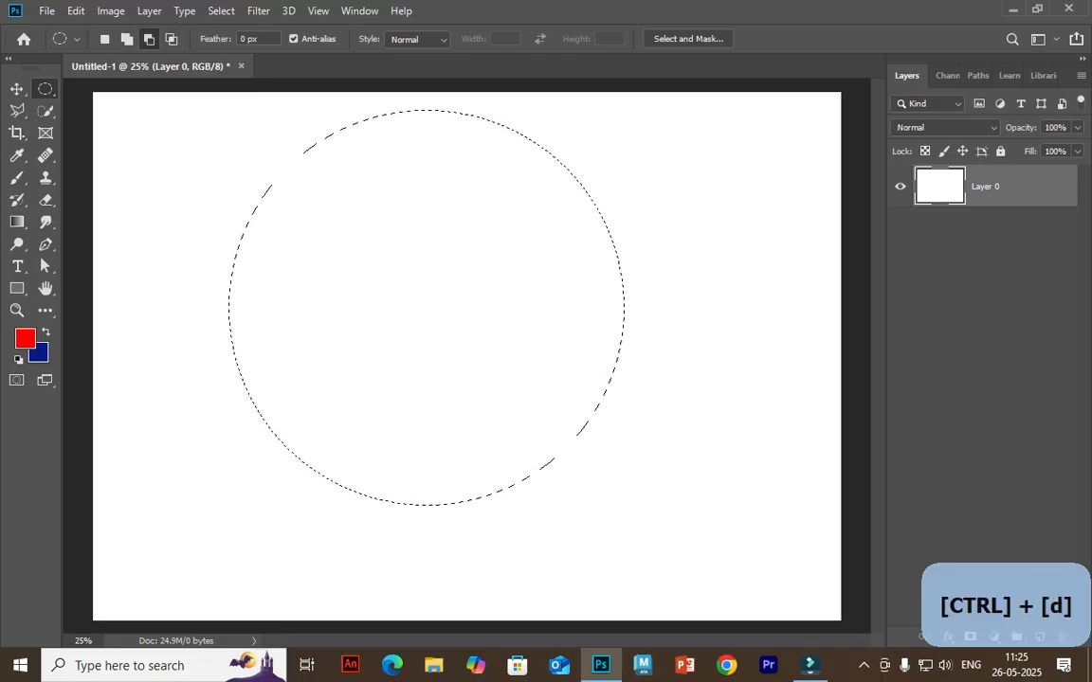
- Select a large circle outward from its center in the upper middle of the canvas, fill it with the red foreground color, and deselect
drag(428, 302, 614, 482)
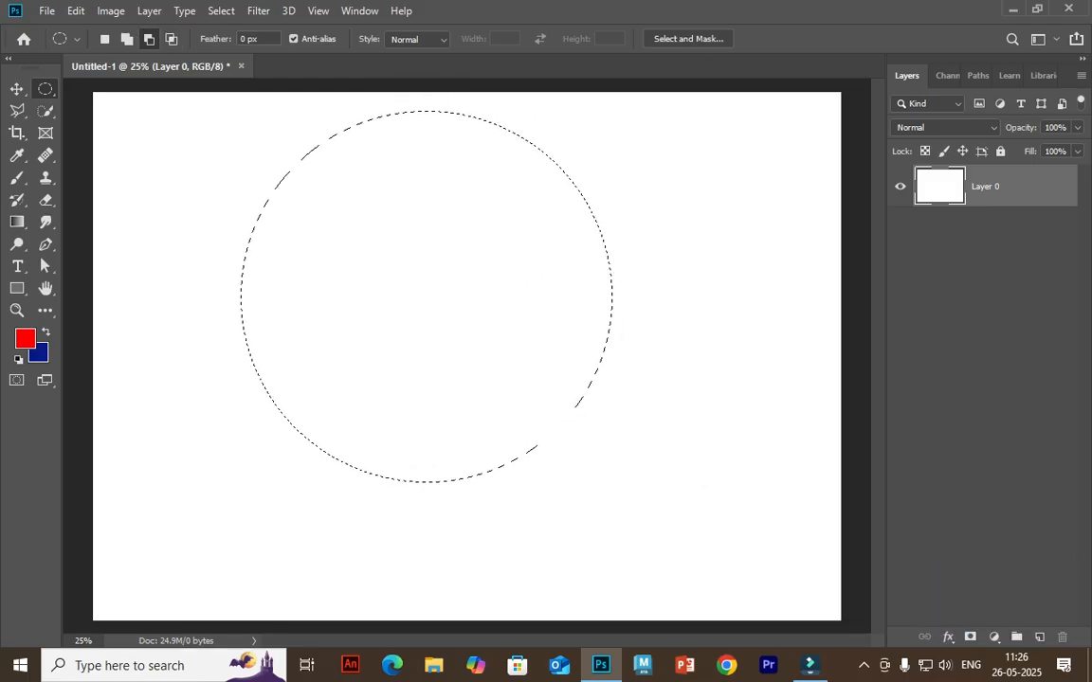
key(alt+BackSpace)
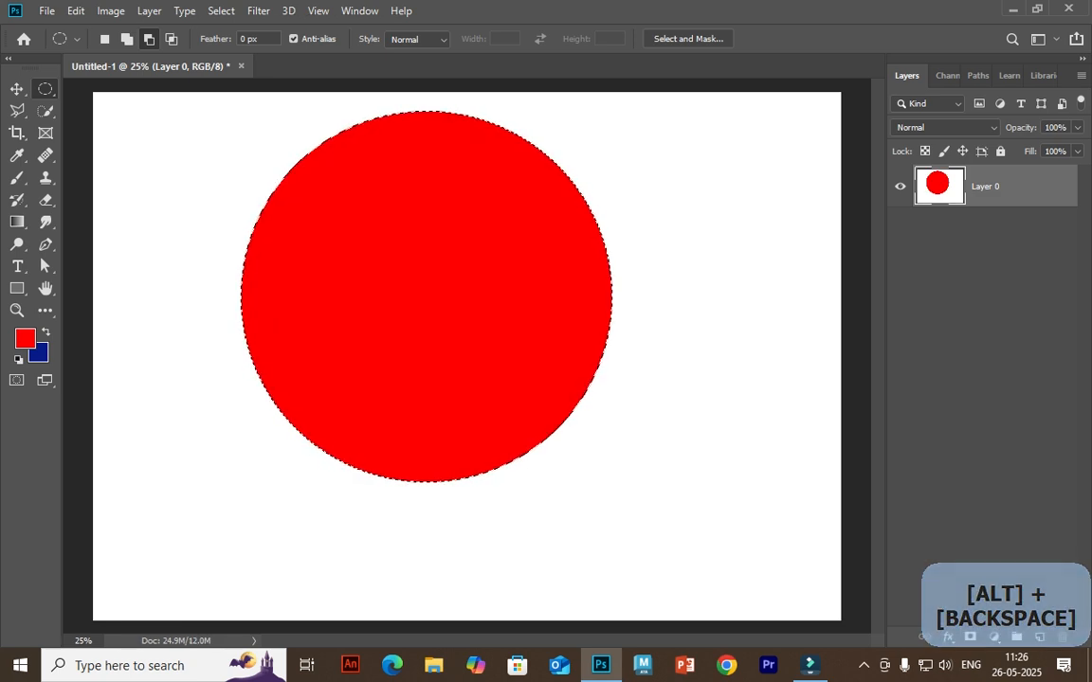
key(ctrl+d)
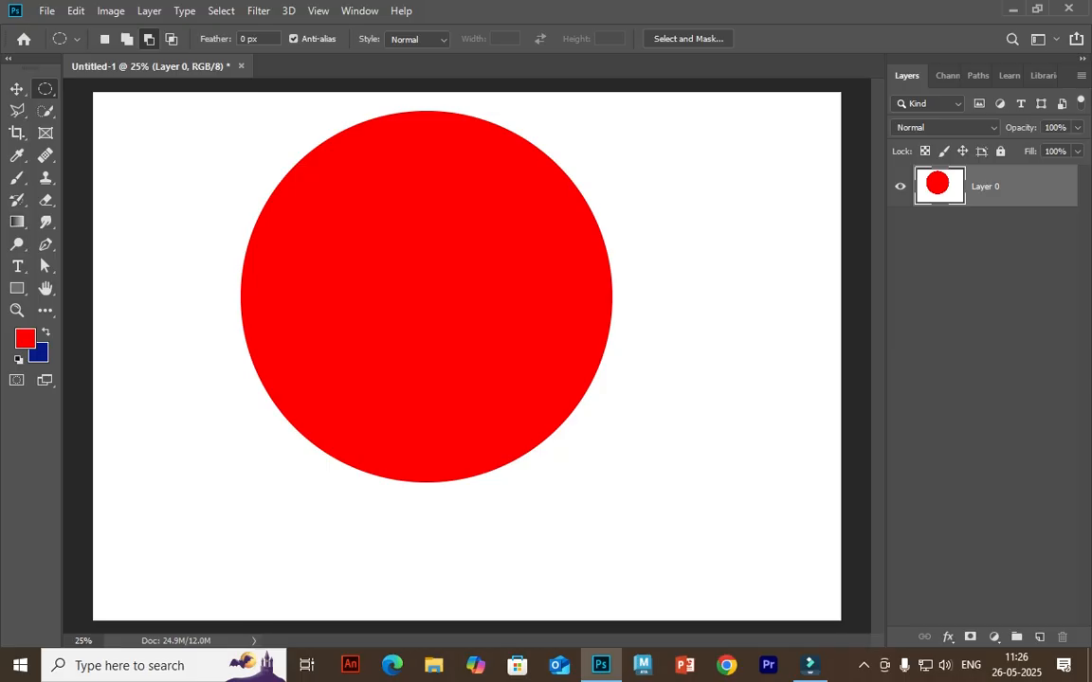
- Shift Layer 0 with the red circle slightly down and to the left using the Move tool
click(17, 88)
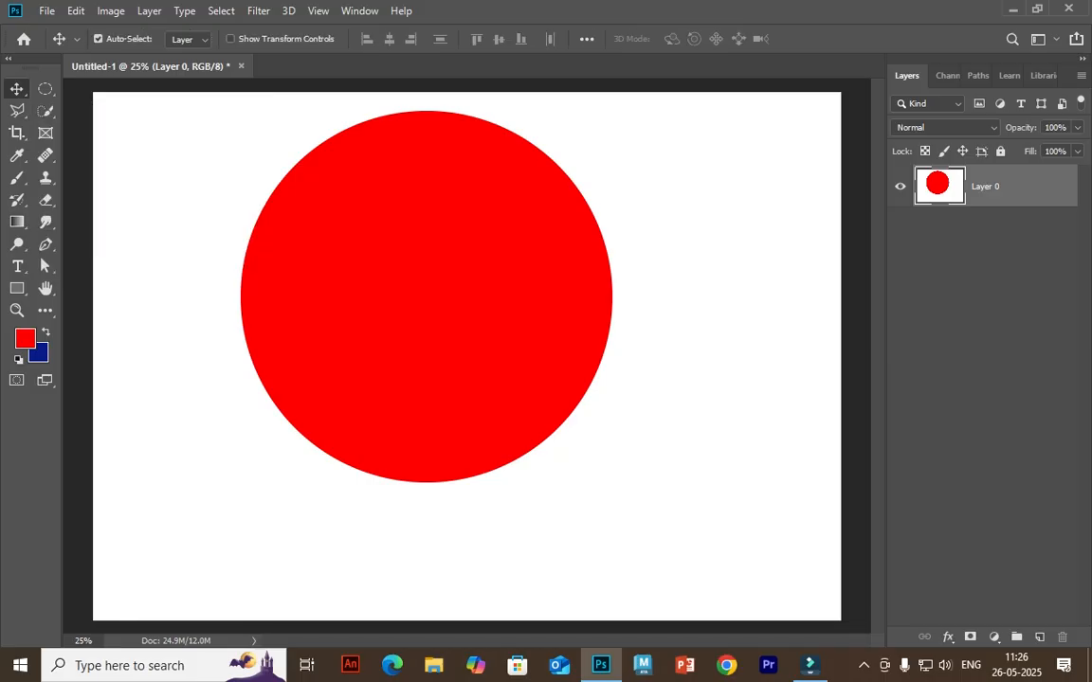
drag(493, 202, 443, 269)
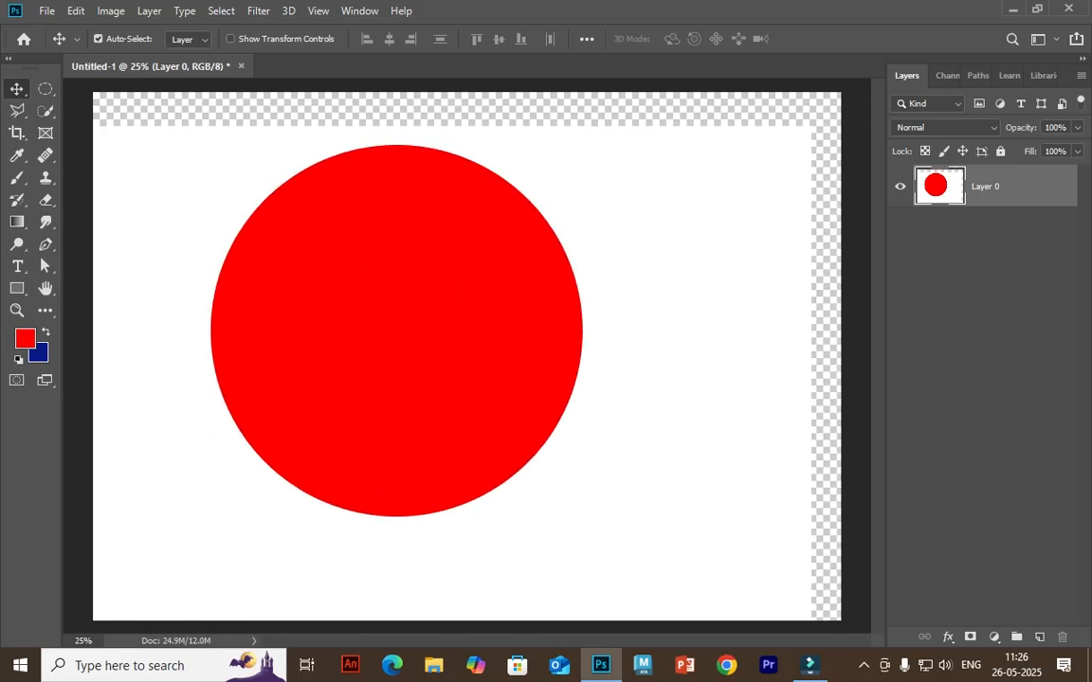
- Undo the layer shift, the deselection and the red circle fill, and clear the remaining selection
key(ctrl+z)
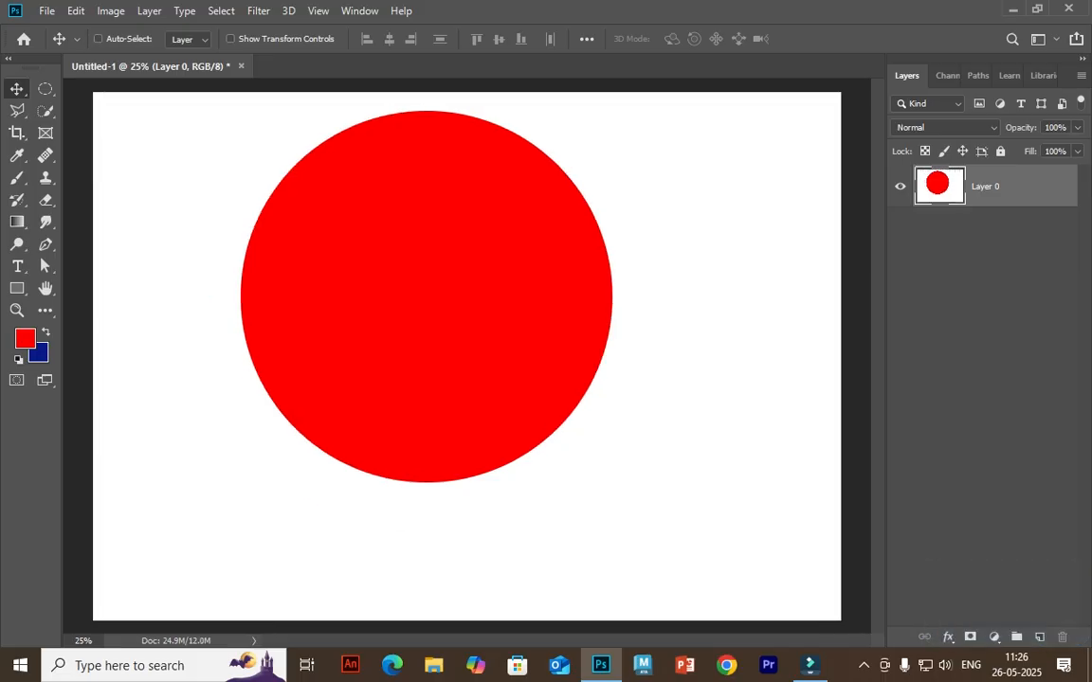
key(ctrl+z)
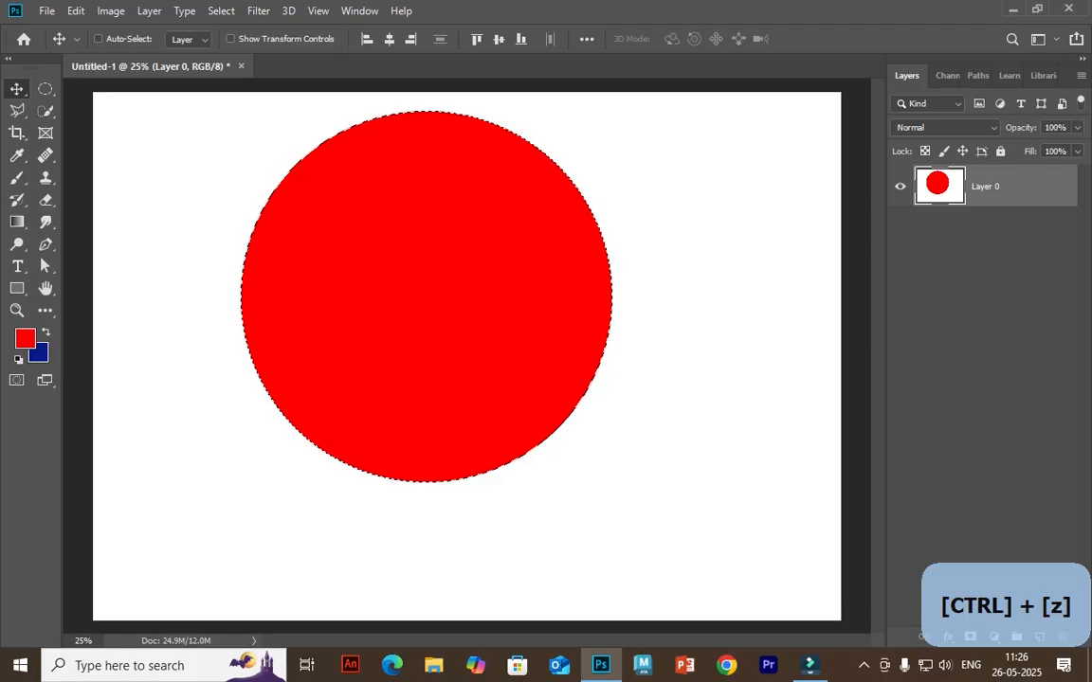
key(ctrl+z)
key(ctrl+d)
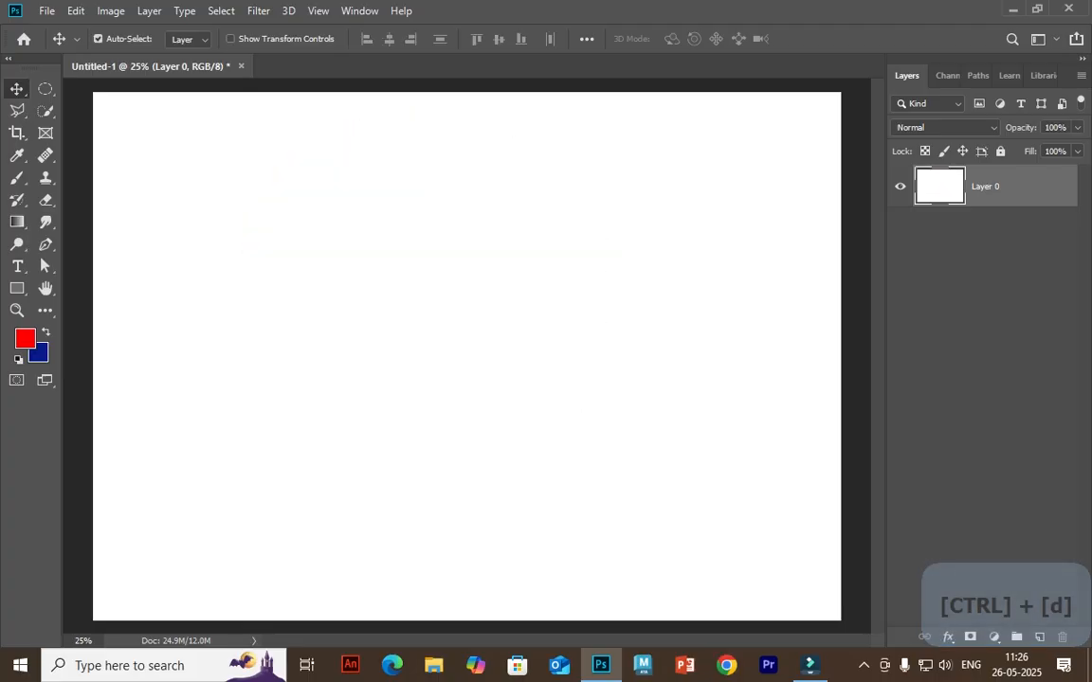
- Add a new layer with the default New Layer settings, undo it, and reselect Layer 0
click(46, 11)
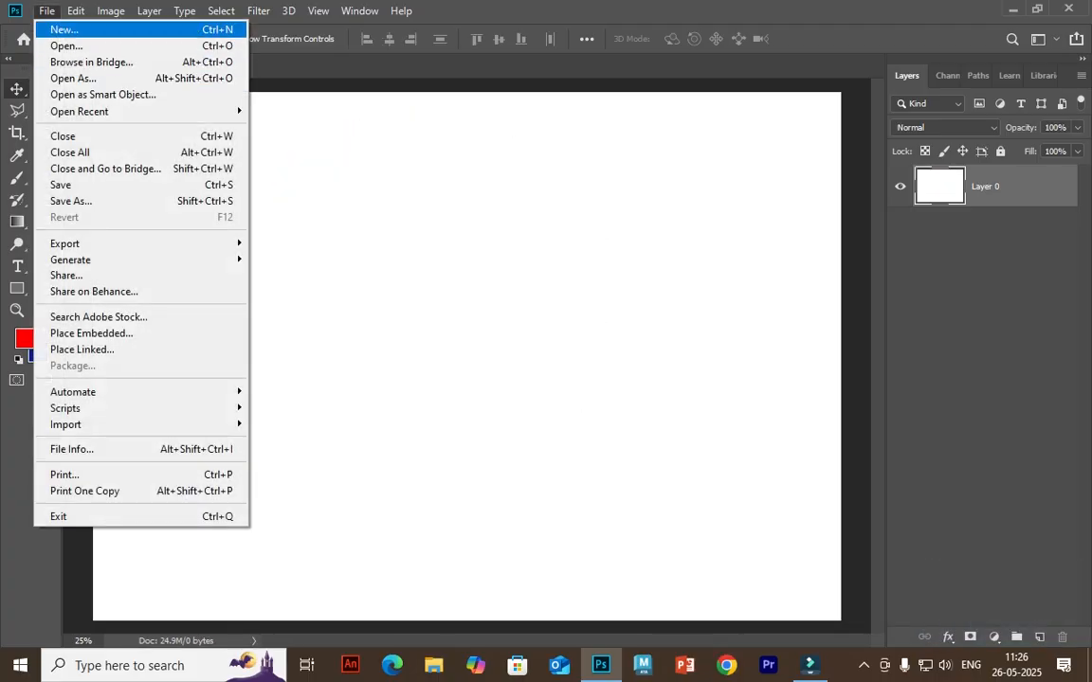
key(Escape)
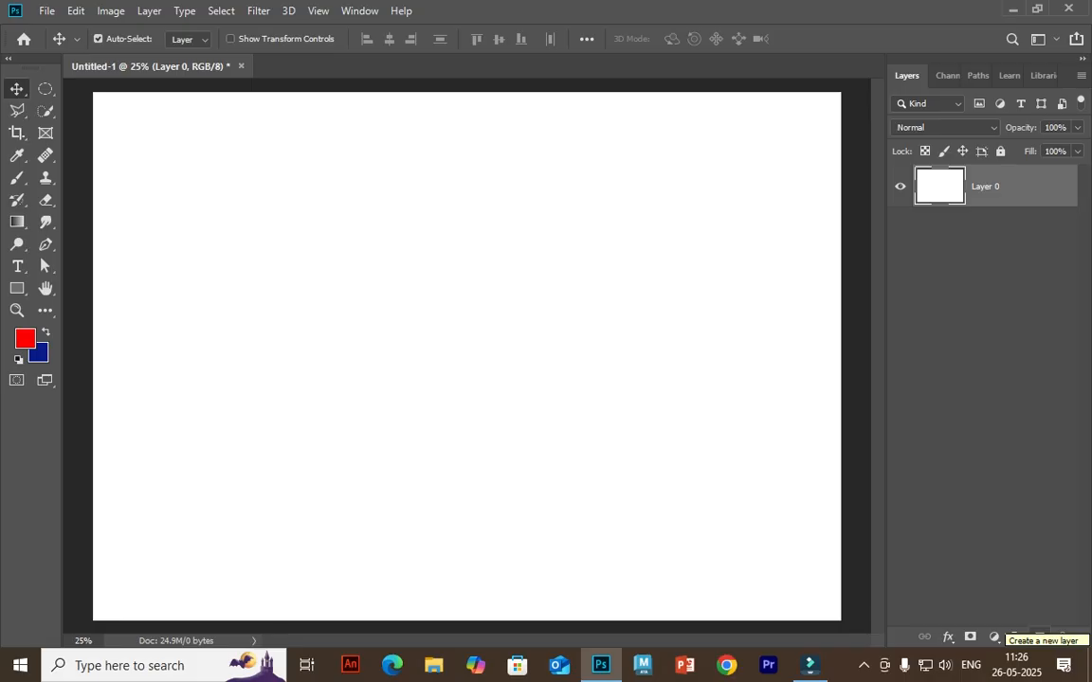
key(ctrl+shift+n)
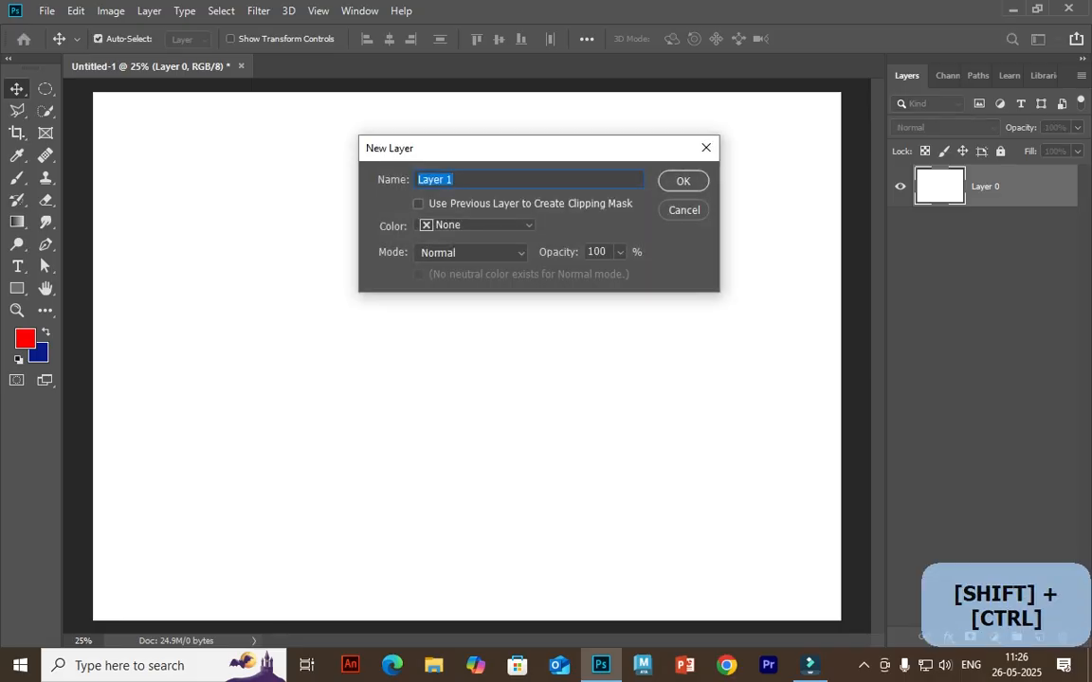
key(Return)
key(ctrl+z)
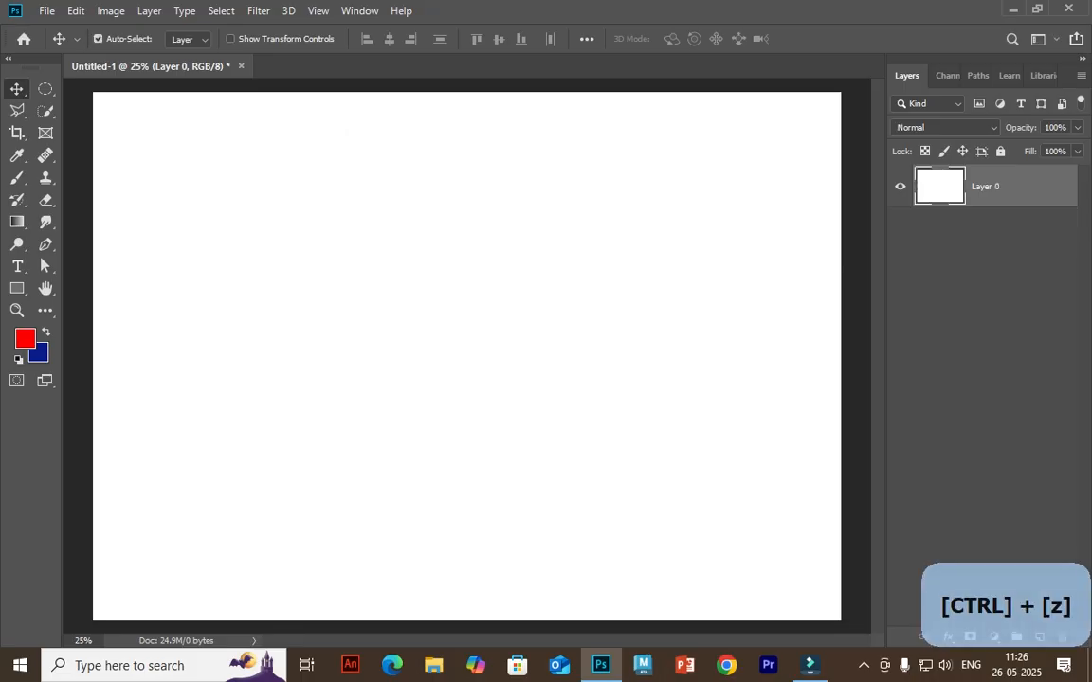
key(ctrl+z)
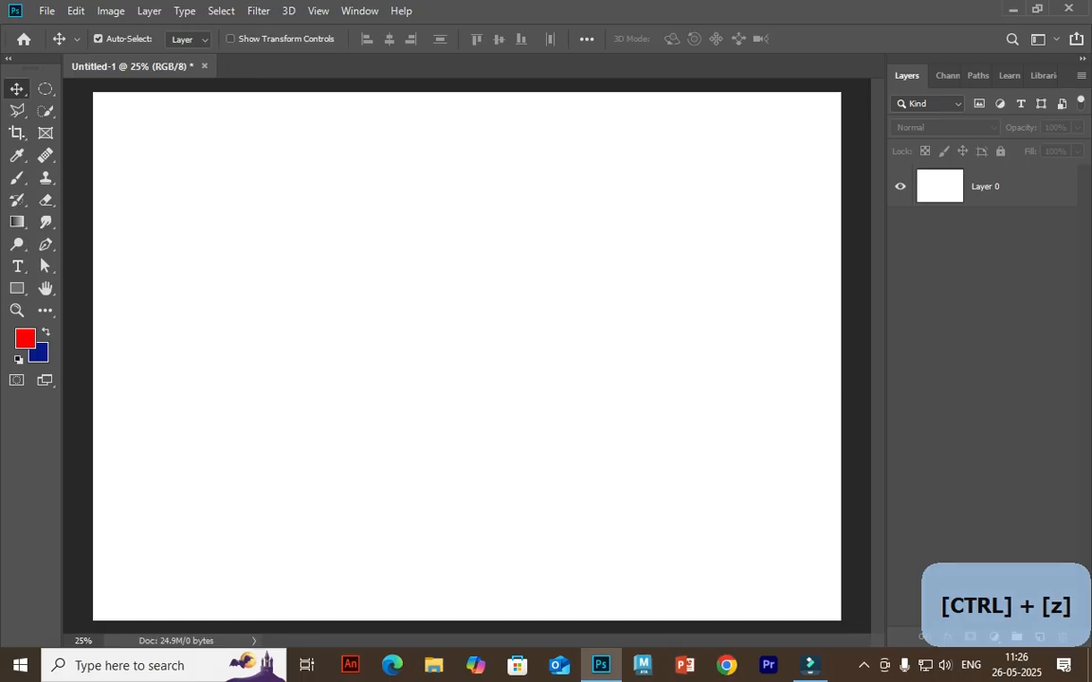
click(985, 186)
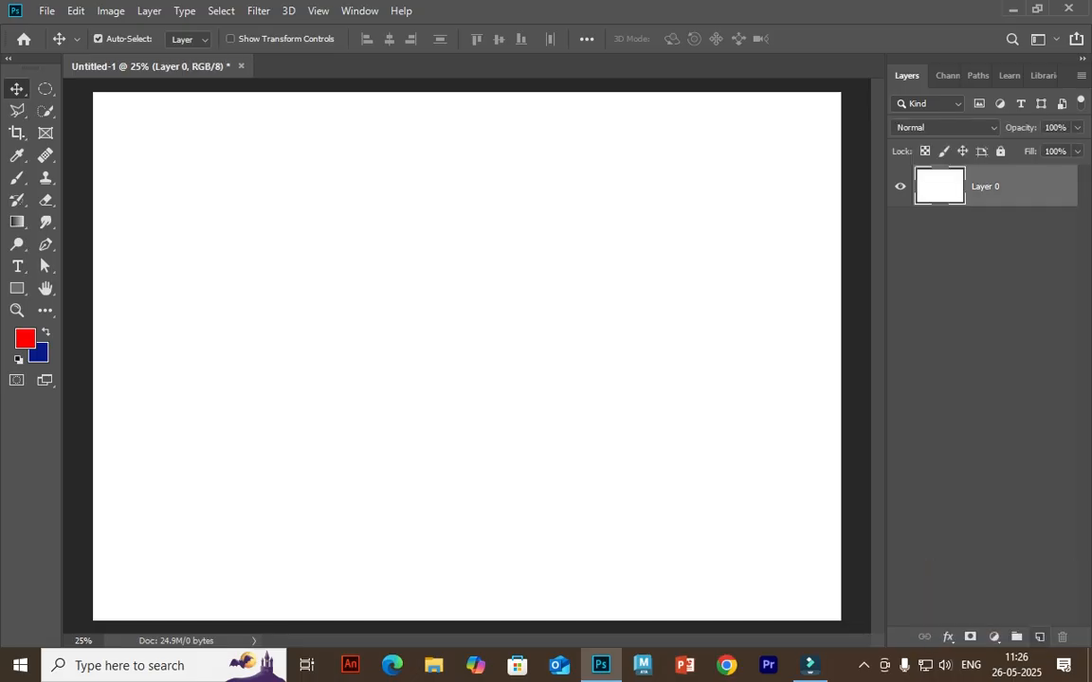
- Add a layer filled with the red foreground color, shift it down and to the left, and delete it
key(ctrl+shift+alt+n)
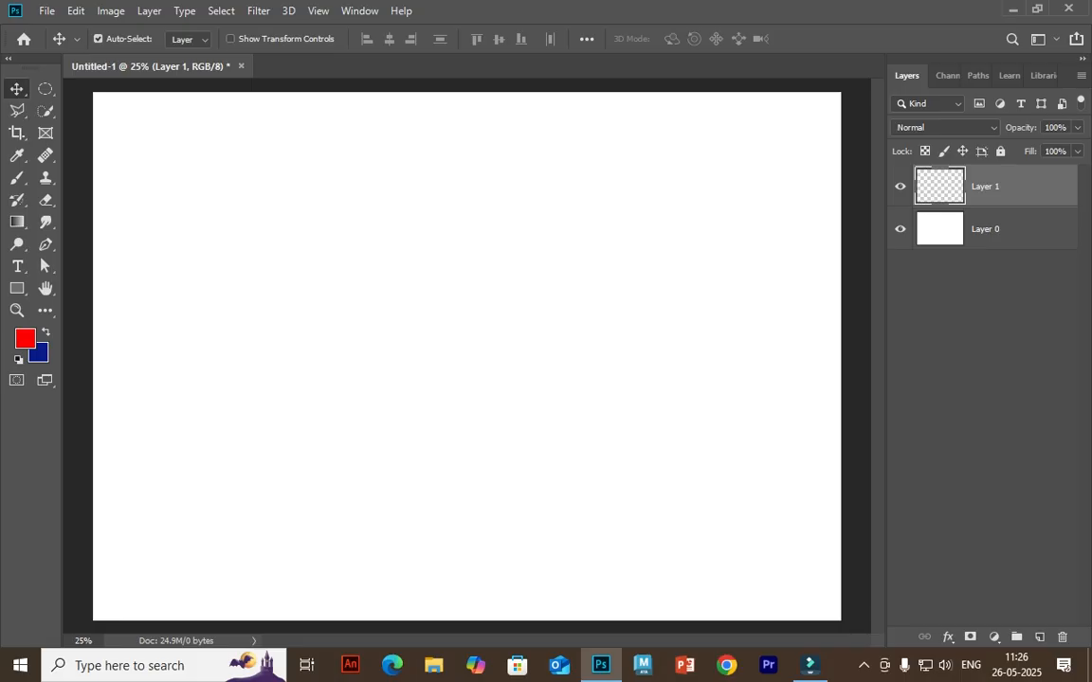
key(alt+BackSpace)
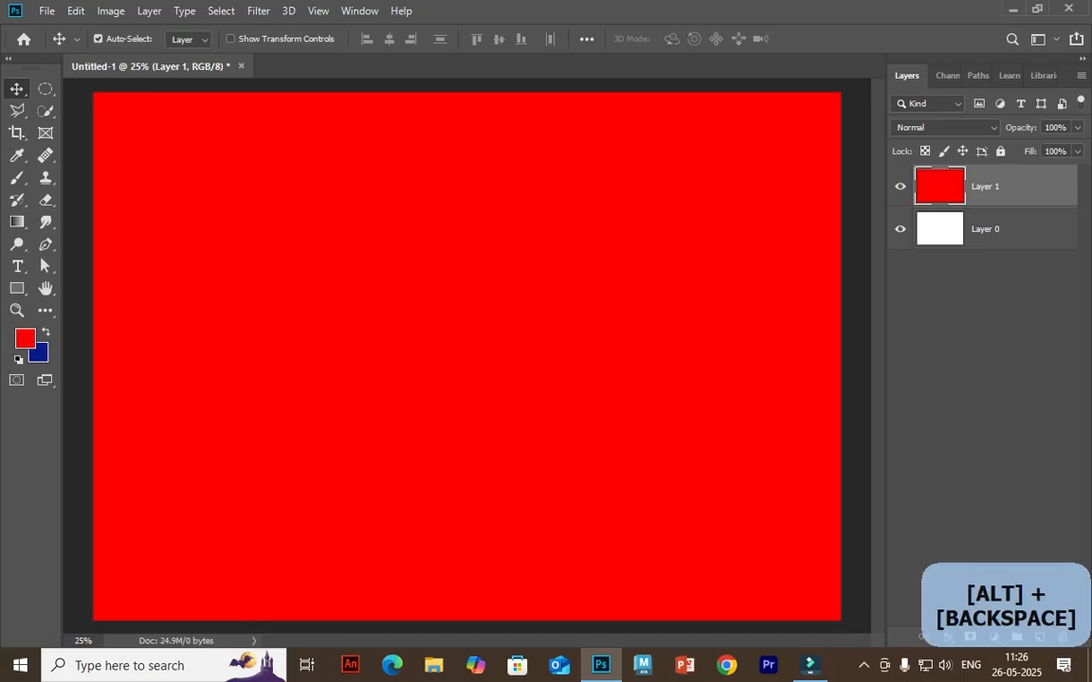
drag(555, 215, 511, 366)
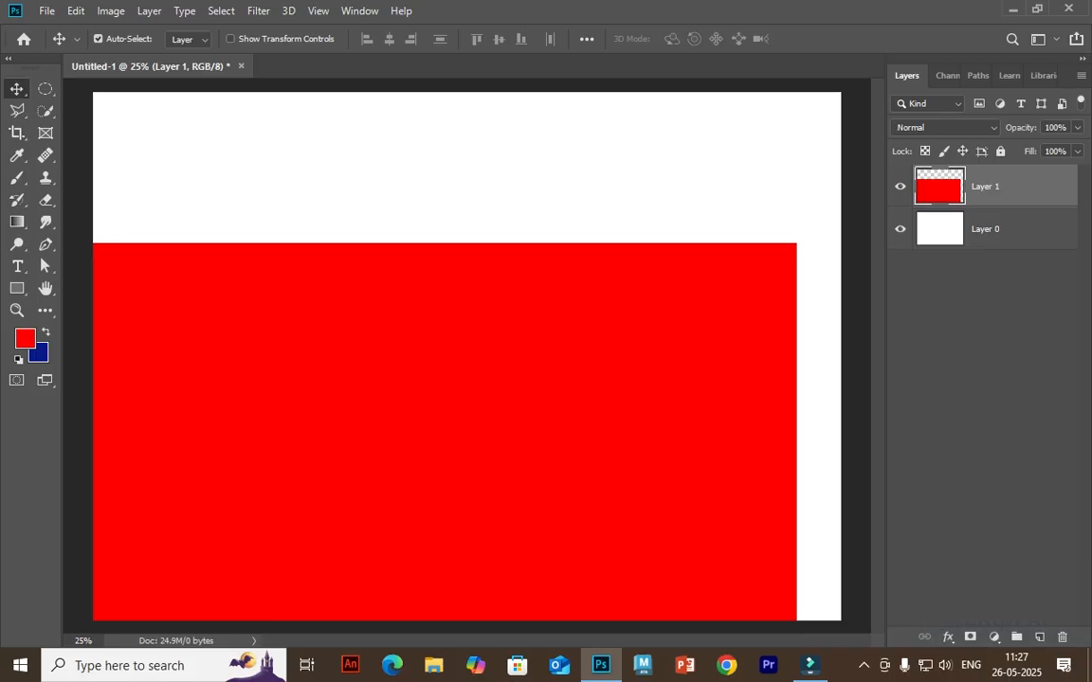
key(Delete)
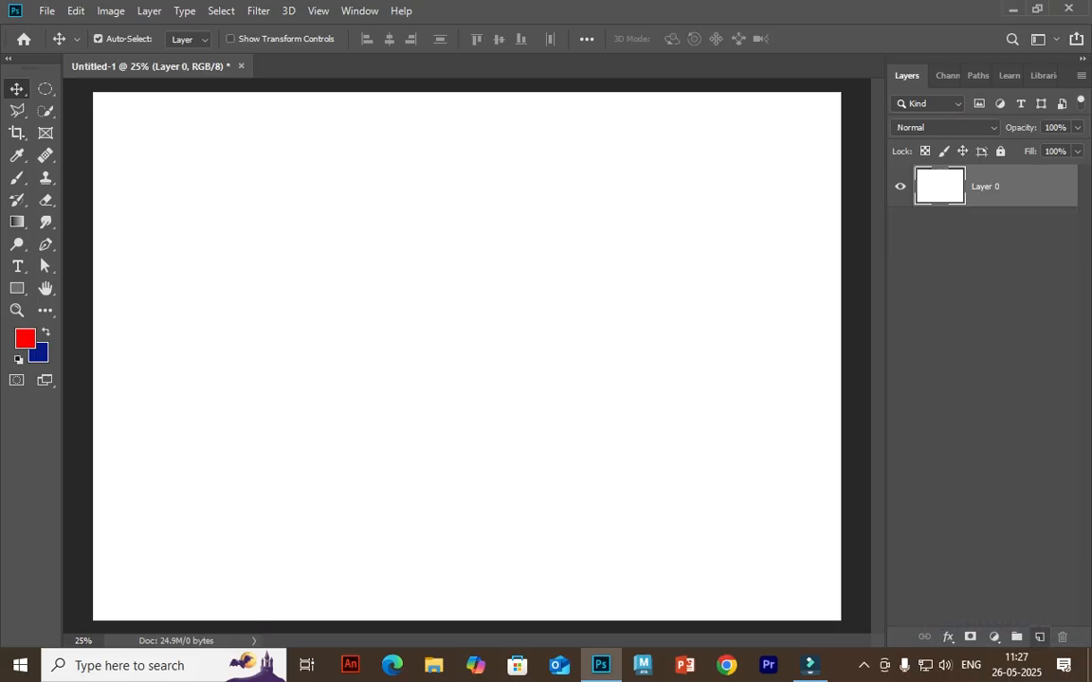
- Add a new layer and select a large circle outward from the center of the canvas with the Elliptical Marquee tool
click(1039, 637)
key(m)
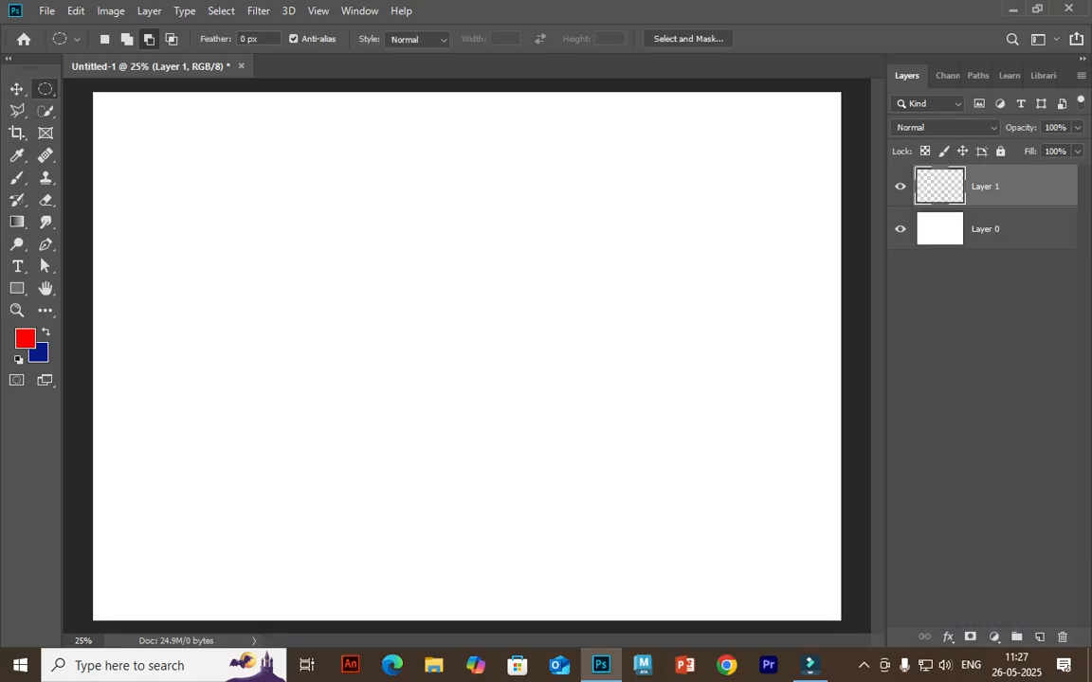
drag(459, 336, 636, 511)
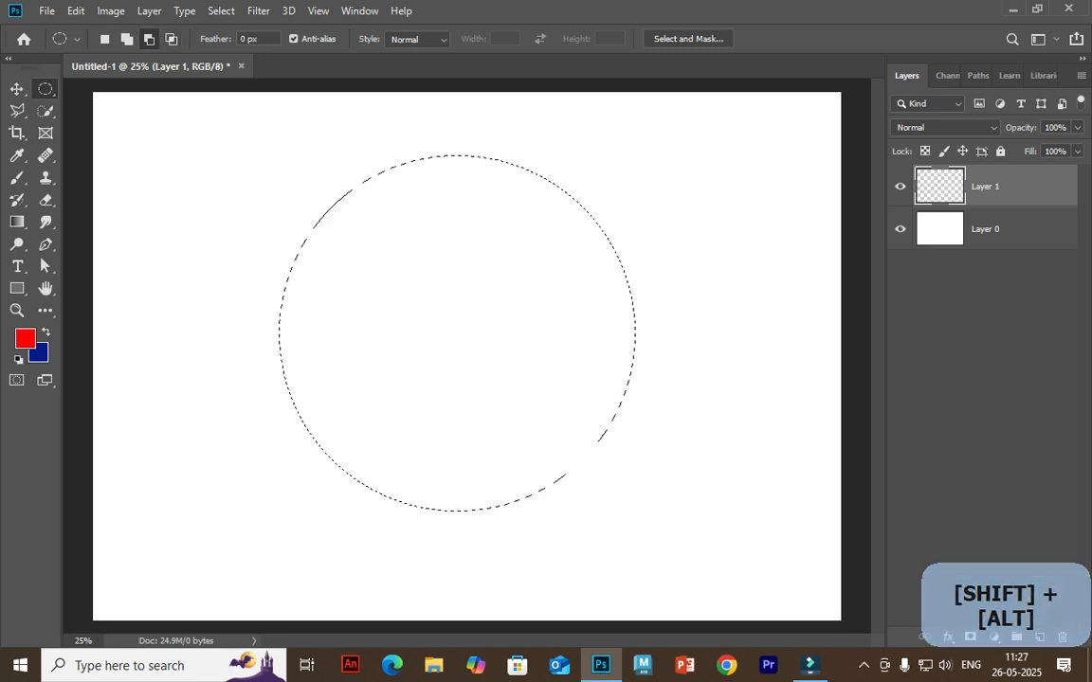
- Set the foreground color to yellow ffcc00, fill the circle selection with it, and shift the deselected circle slightly down and right
click(24, 338)
drag(649, 381, 648, 353)
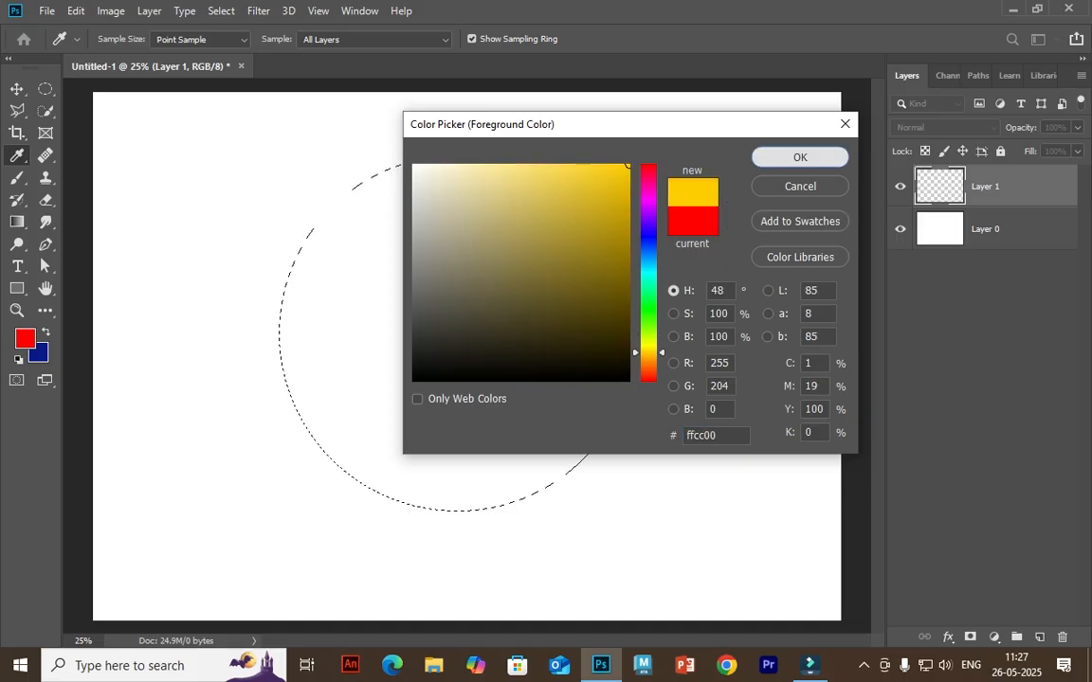
click(800, 157)
key(alt+BackSpace)
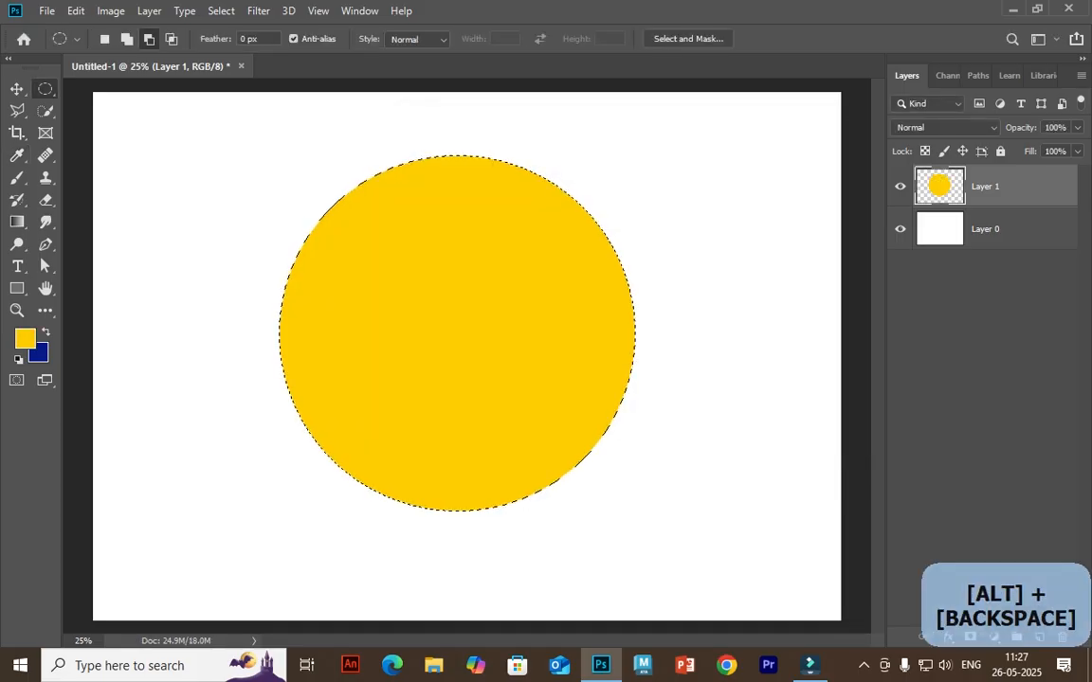
key(ctrl+d)
click(17, 88)
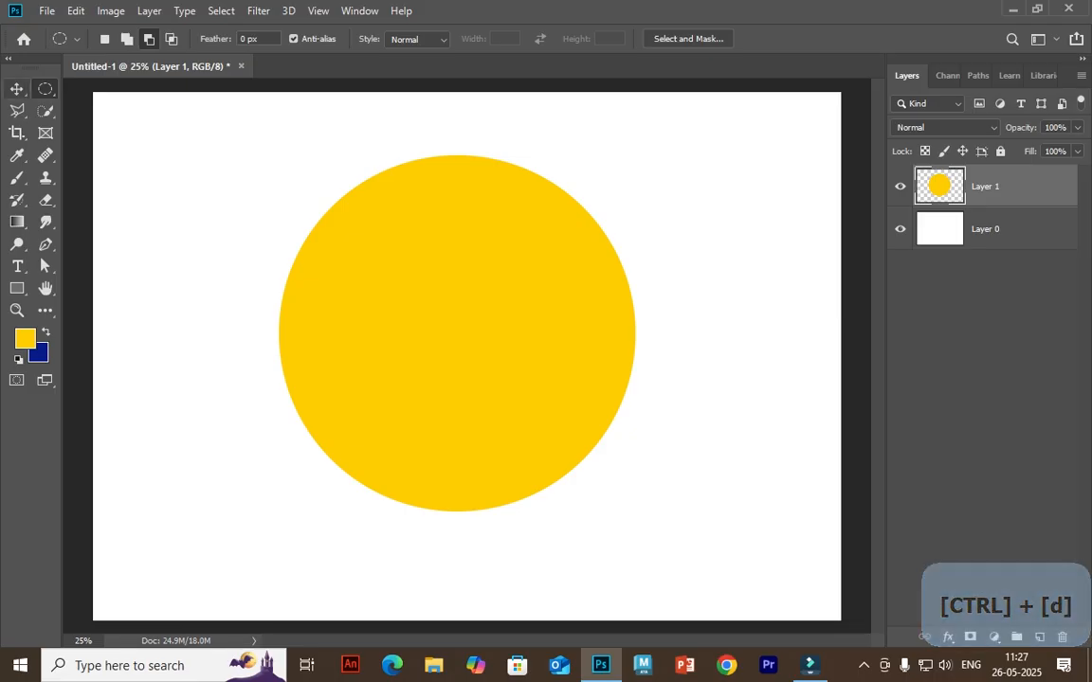
mouse_move(421, 213)
mouse_down()
mouse_move(479, 323)
mouse_move(432, 225)
mouse_up()
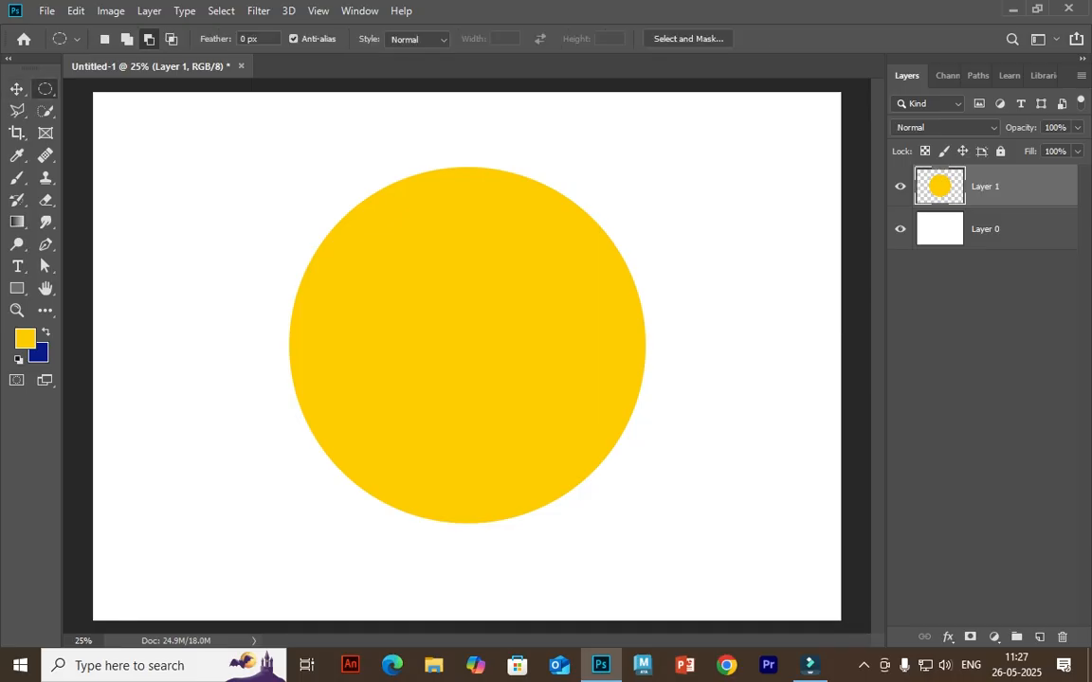
- Fill two small ellipses with yellow as ears on the circle's upper edge, deselect, and delete the layer
key(shift)
drag(323, 145, 433, 250)
drag(532, 145, 626, 249)
key(alt+BackSpace)
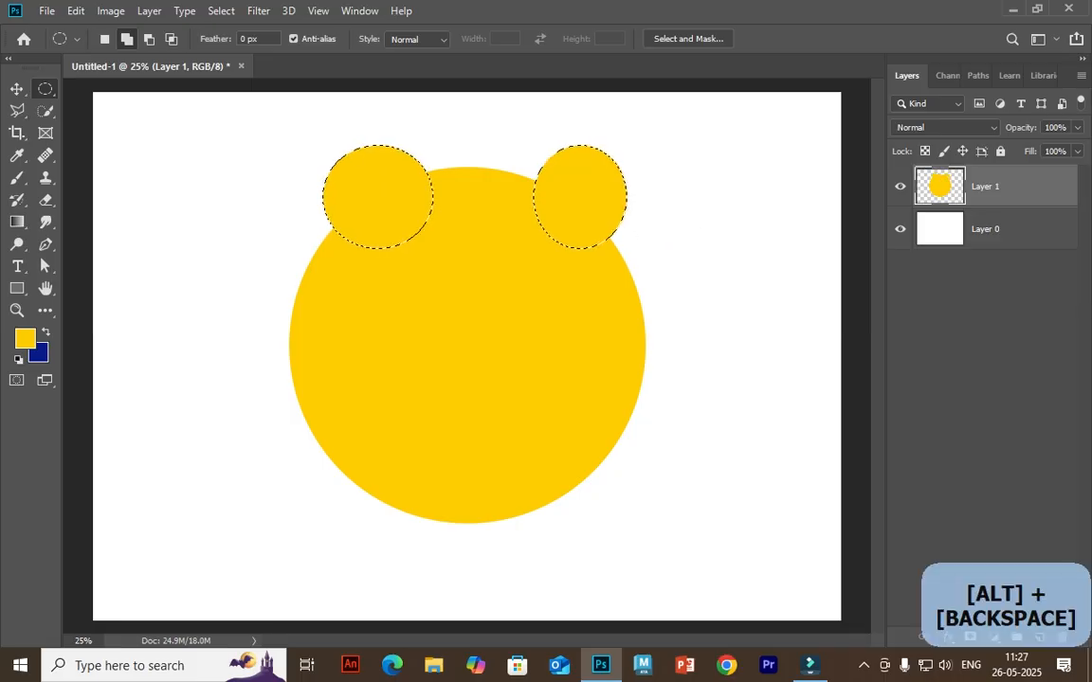
key(ctrl+d)
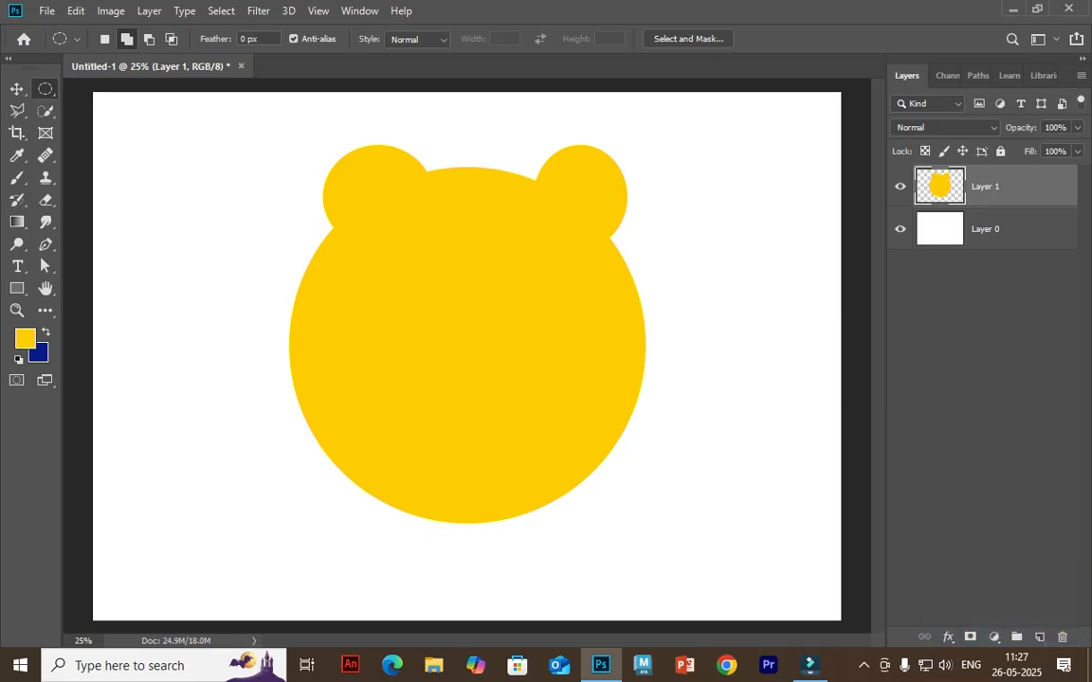
key(Delete)
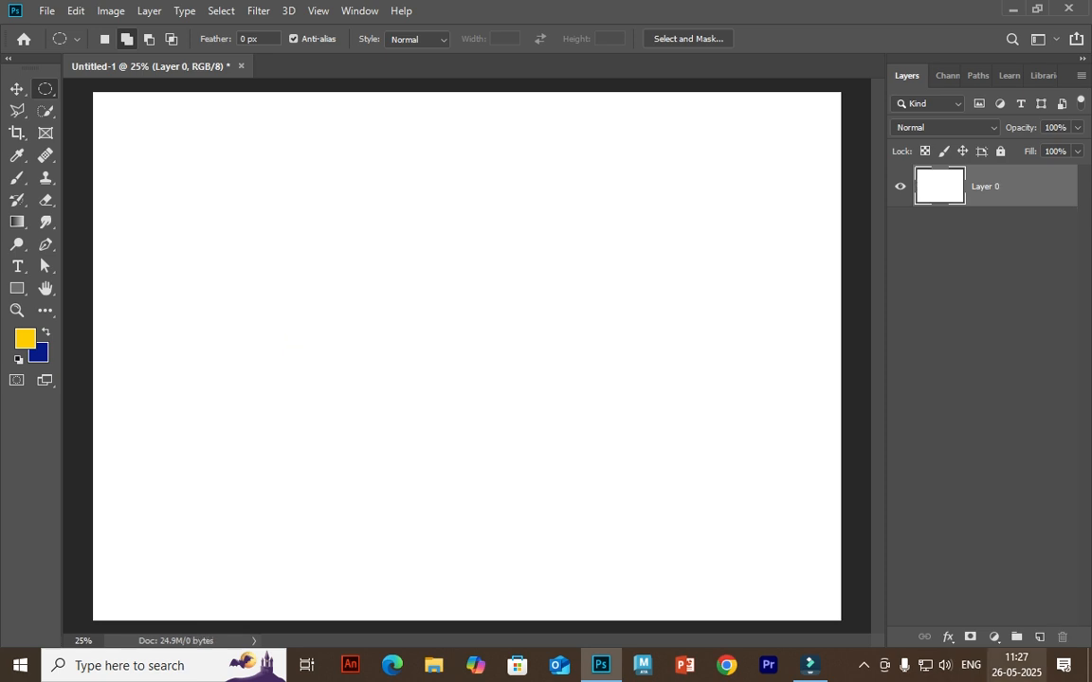
- On a new layer, build one combined selection from a large ellipse for the head and two small overlapping ellipses for ears
click(1038, 637)
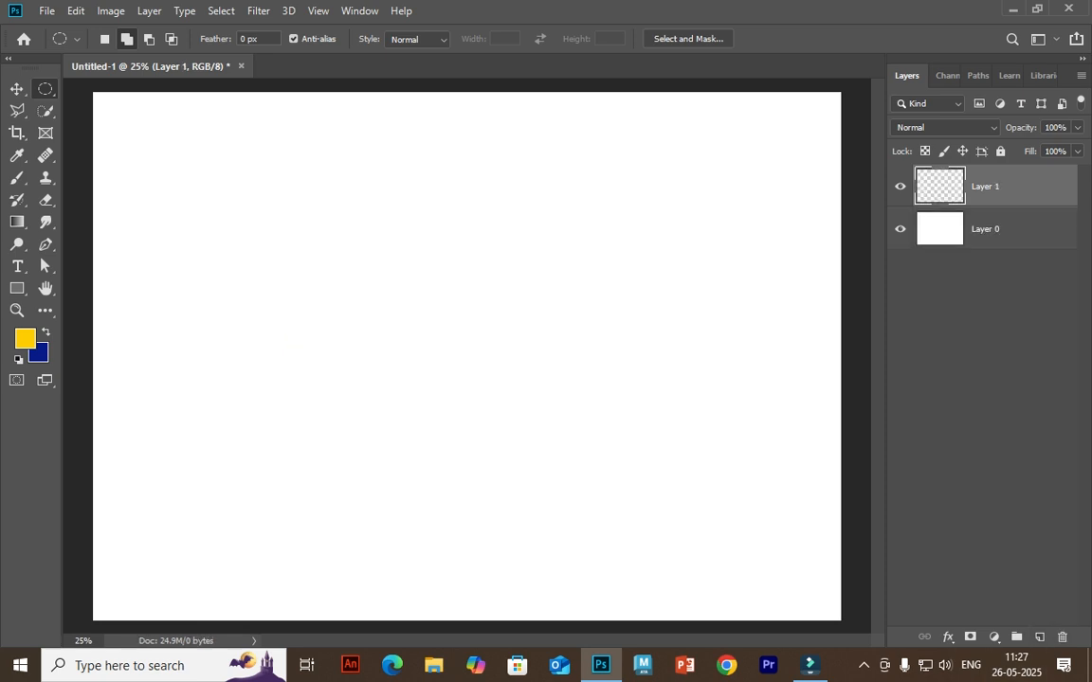
drag(456, 313, 641, 509)
drag(337, 157, 379, 201)
drag(500, 108, 611, 202)
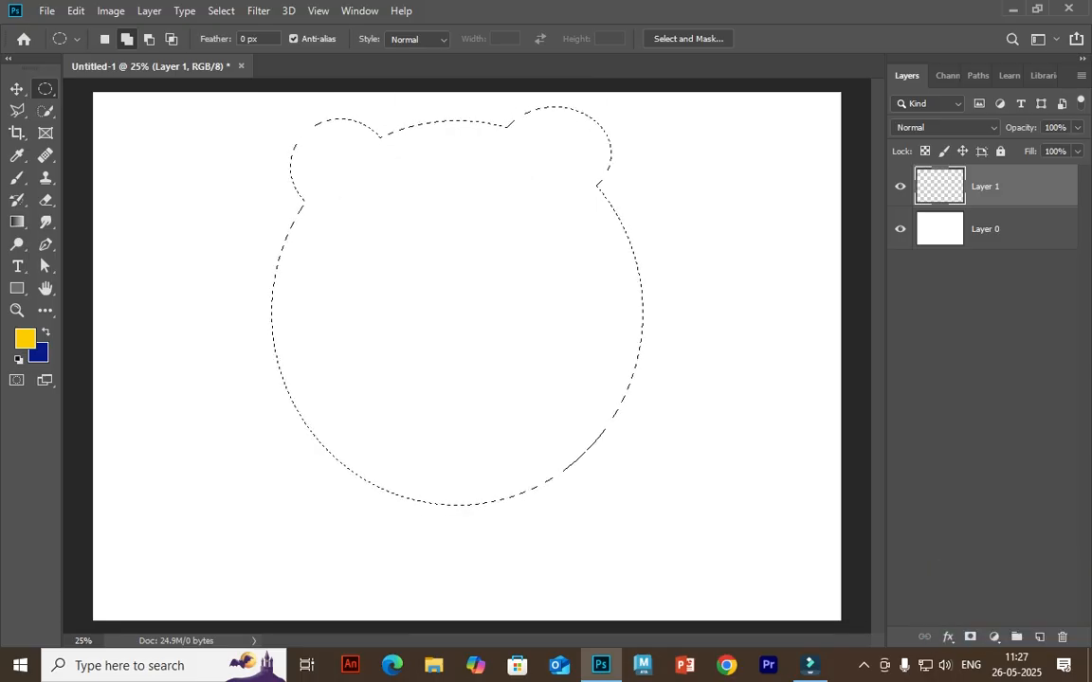
- Fill the head-and-ears selection with the yellow foreground color, deselect, and move the shape slightly down toward the canvas center
key(alt+BackSpace)
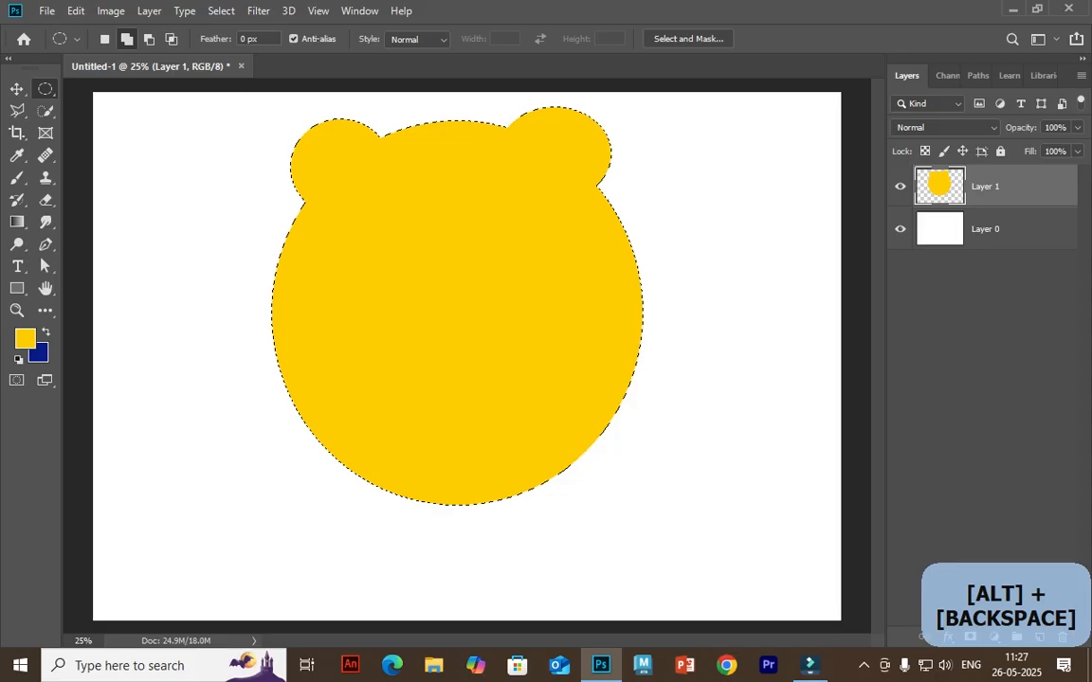
key(ctrl+d)
key(v)
drag(481, 223, 490, 265)
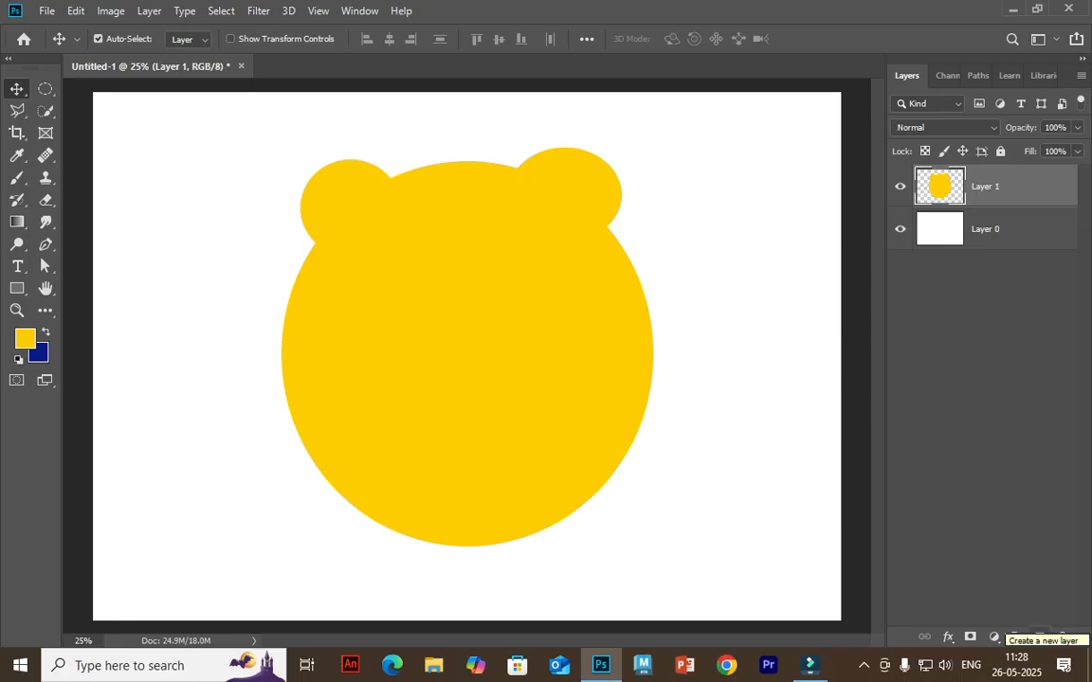
- Add a new layer and select a small upright oval for the eye in the upper left part of the yellow head
click(1039, 637)
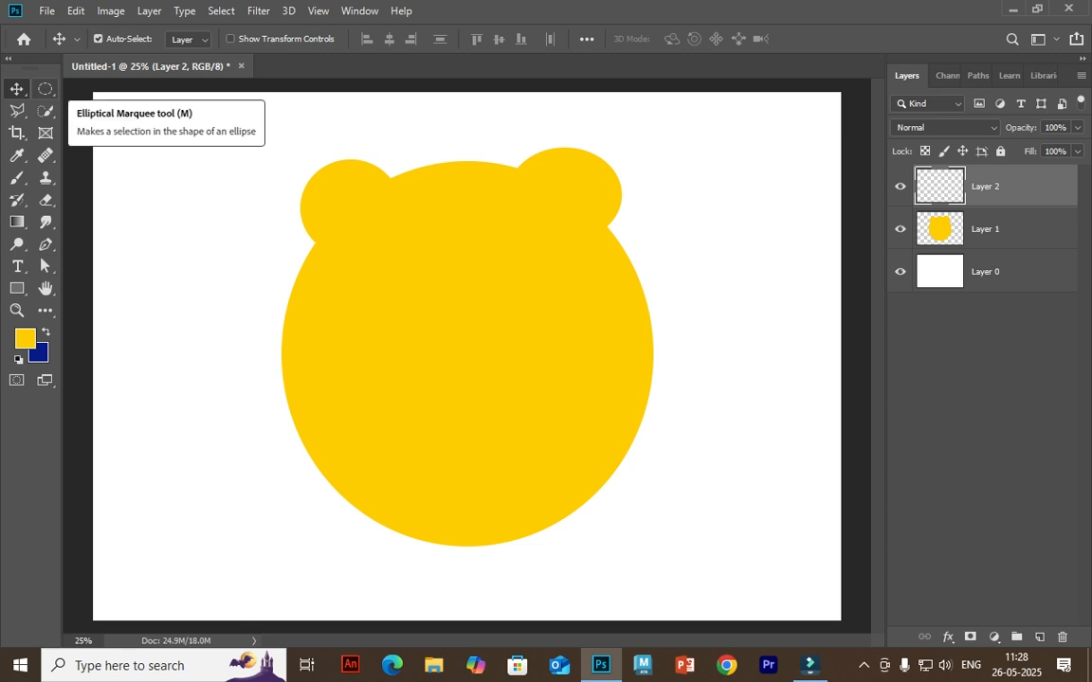
click(45, 88)
drag(352, 237, 405, 320)
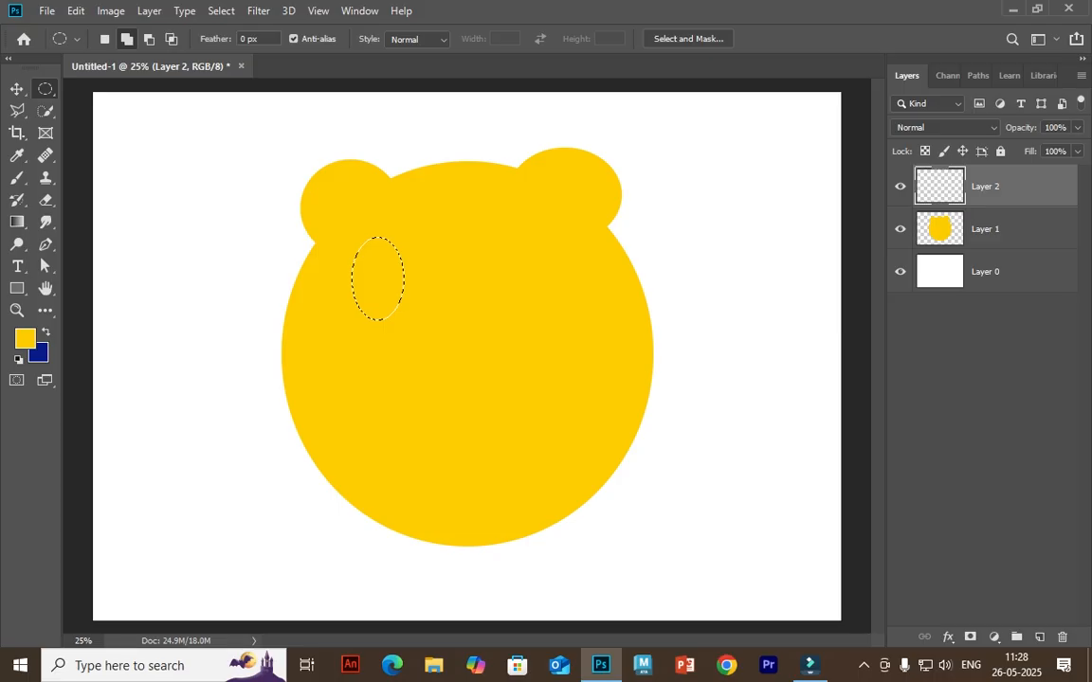
- Set the foreground color to white, fill the eye oval with it, and move the deselected eye slightly down
click(25, 339)
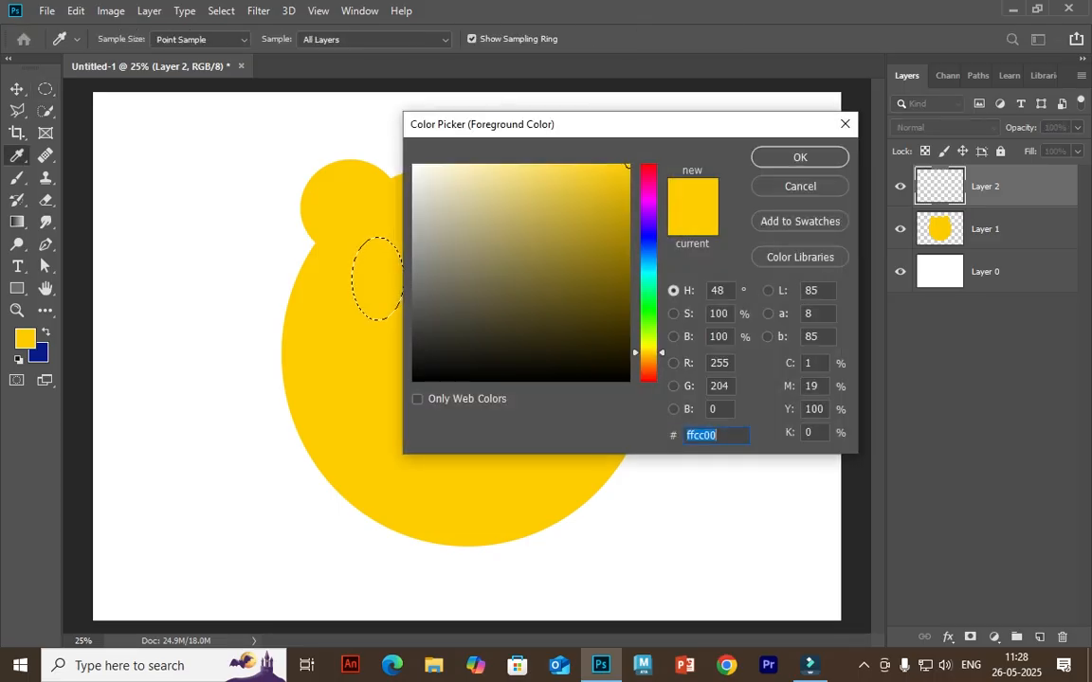
click(415, 167)
key(Return)
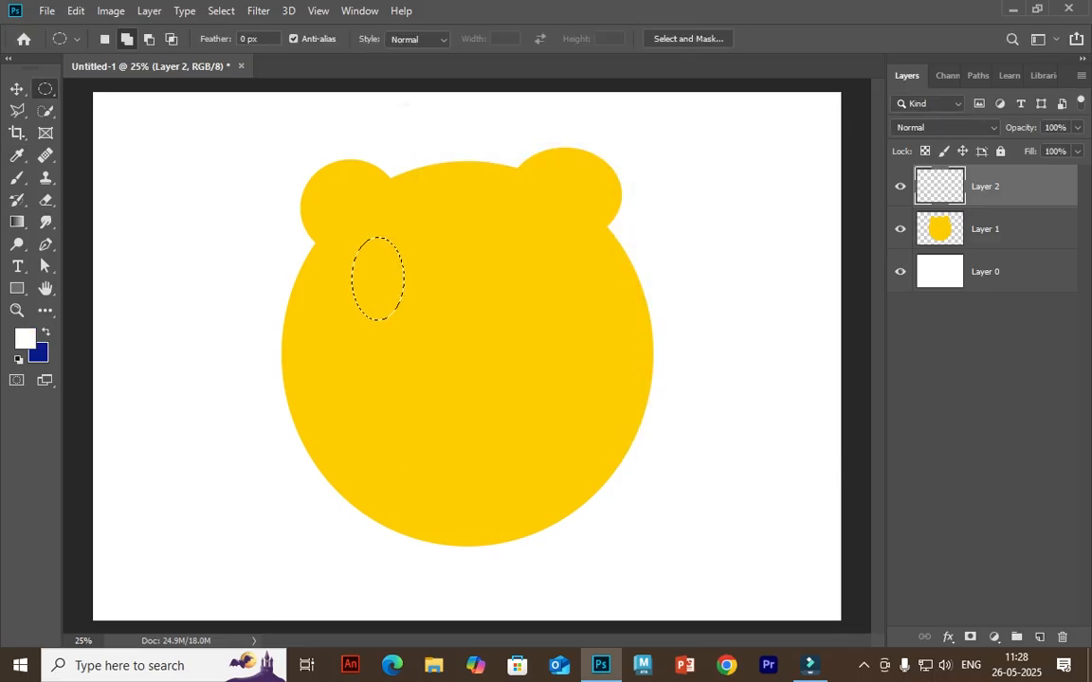
key(alt+BackSpace)
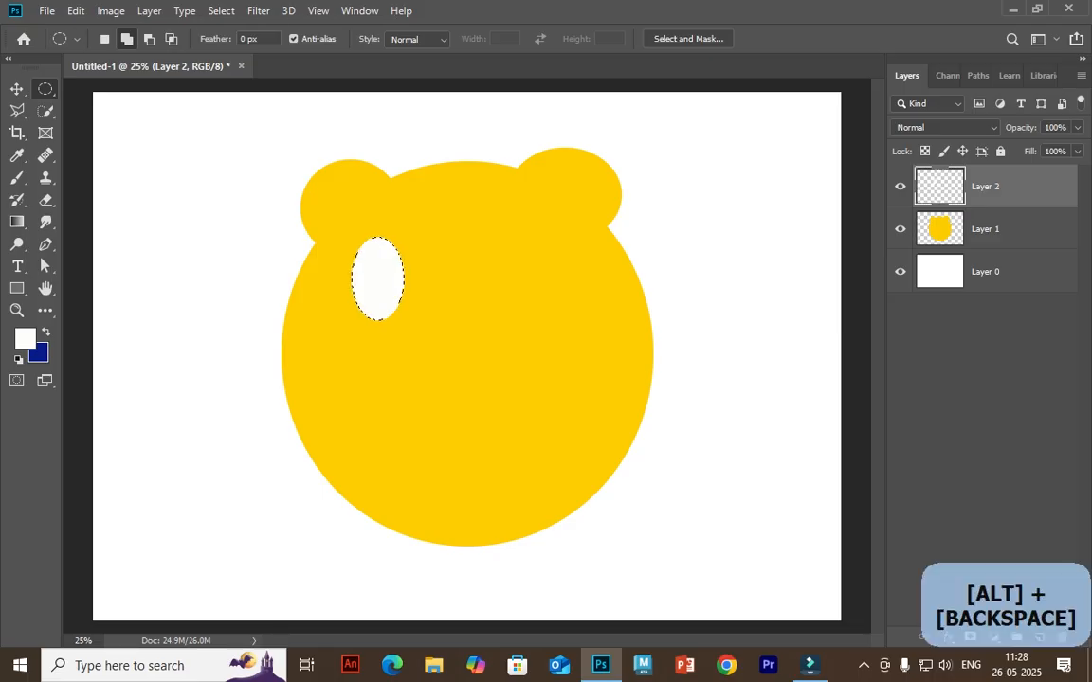
key(ctrl+d)
key(v)
mouse_move(379, 265)
mouse_down()
mouse_move(355, 265)
mouse_move(379, 278)
mouse_up()
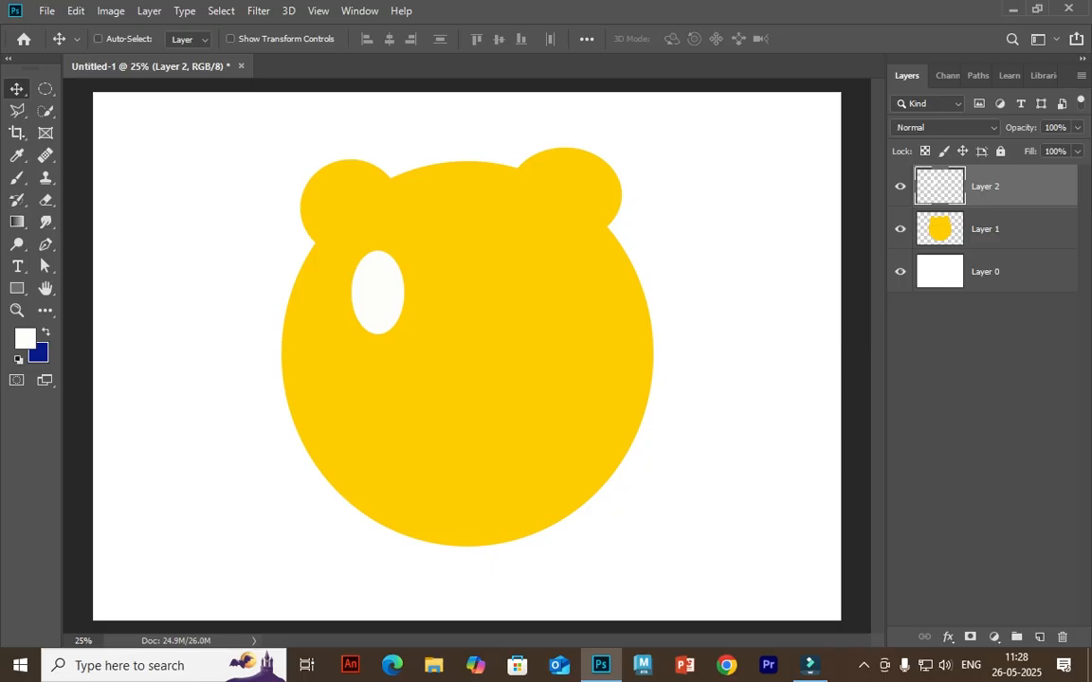
- Copy and paste the white eye, place the copy on the right side of the head, and delete it
key(ctrl+c)
key(ctrl+v)
drag(474, 342, 552, 269)
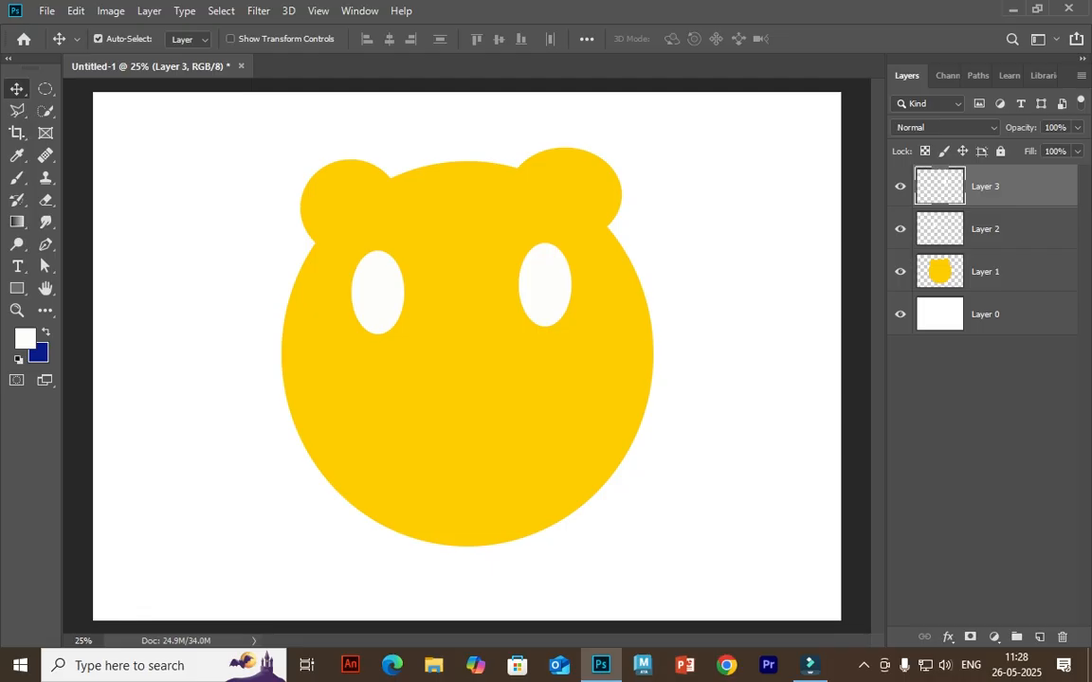
key(Delete)
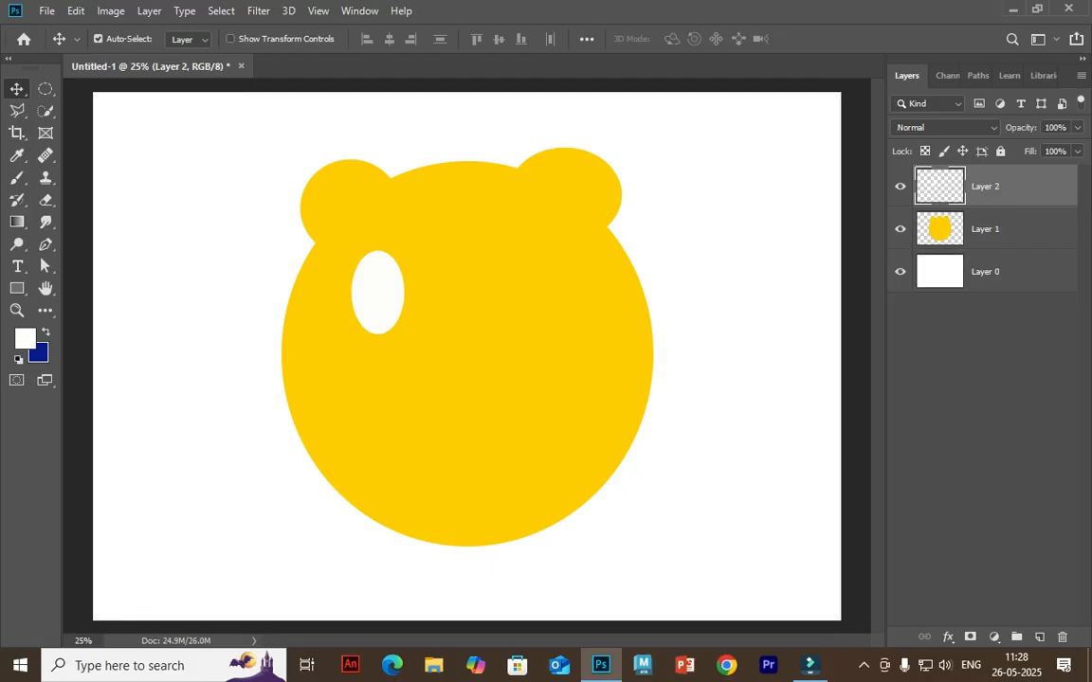
- Duplicate the eye layer, move the duplicate to the right side of the head, and delete it
key(ctrl)
key(ctrl+j)
drag(401, 252, 560, 267)
key(Delete)
- Open the Windows On-Screen Keyboard and close it again
key(super)
text(on)
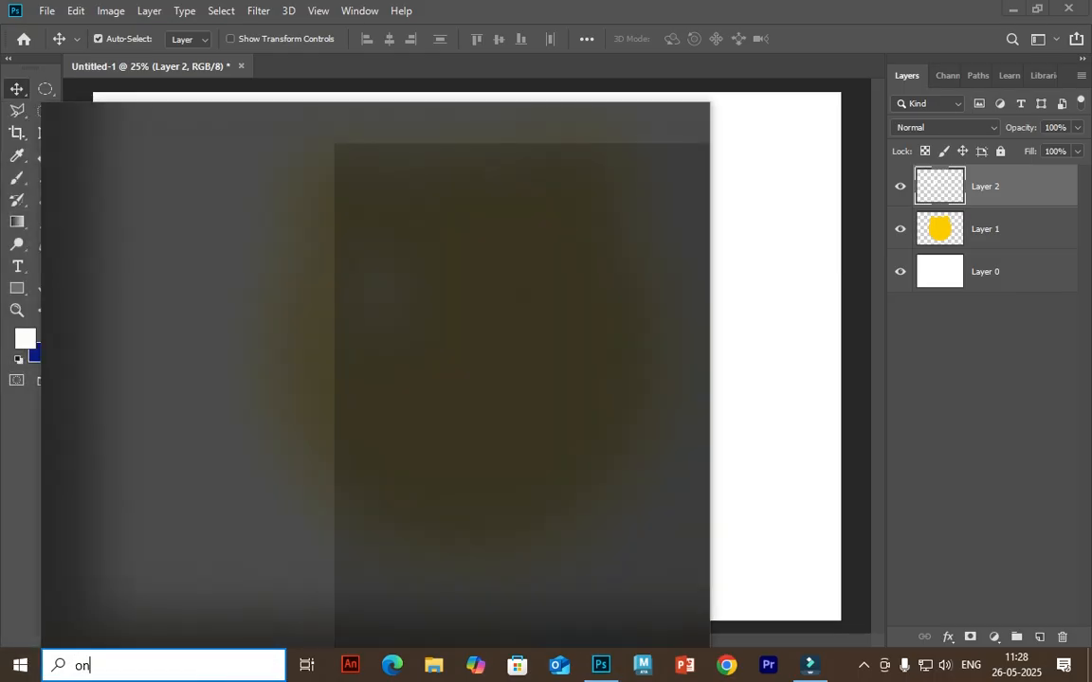
key(Return)
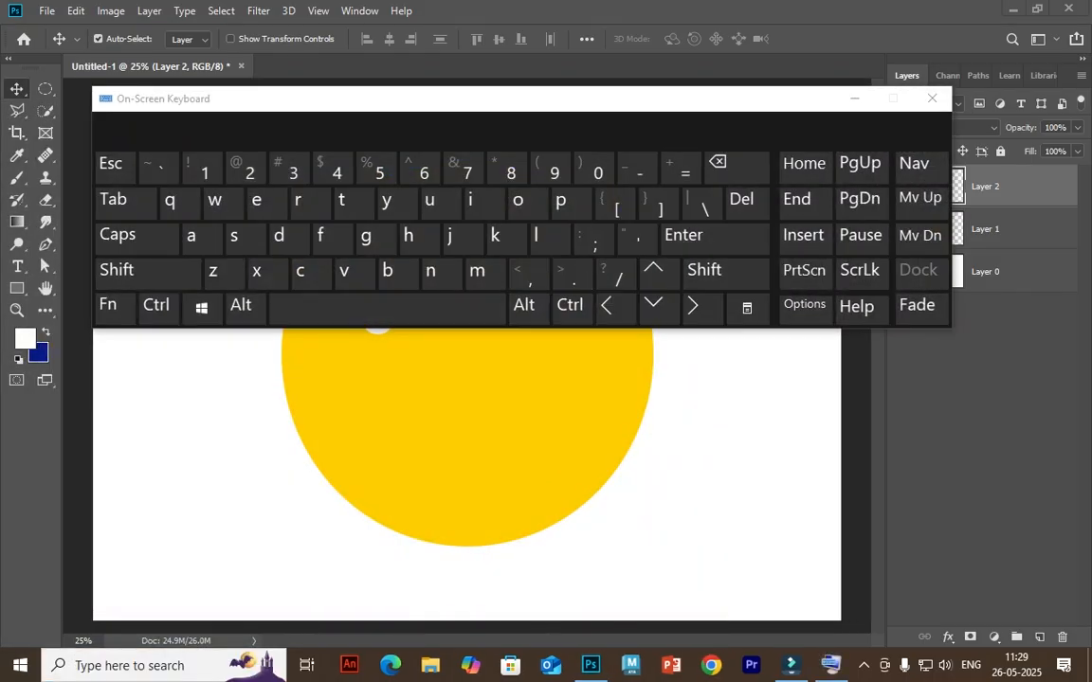
click(932, 98)
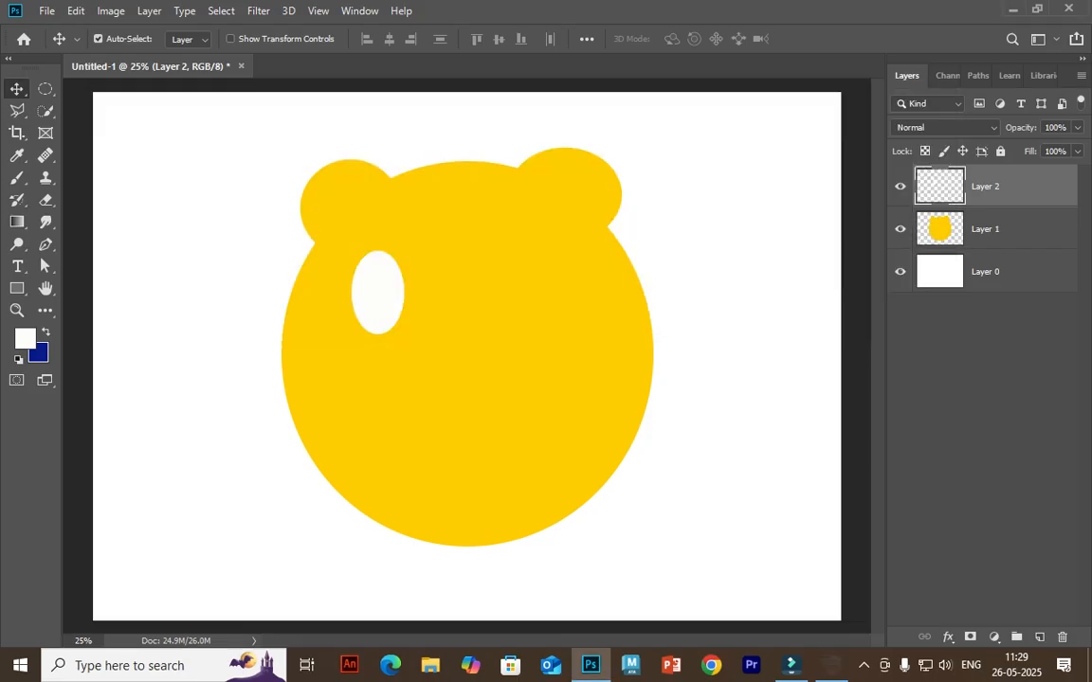
- Duplicate the white eye onto the right side of the head, and select a small pupil oval inside the left eye on a new layer
drag(390, 264, 553, 264)
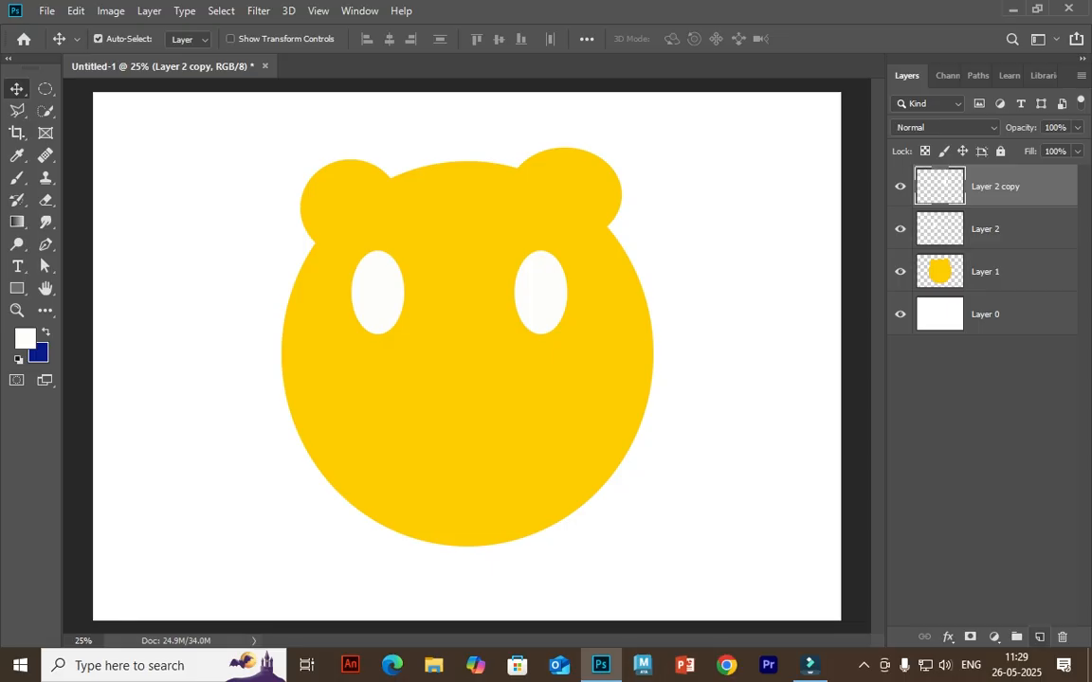
click(1039, 637)
click(45, 88)
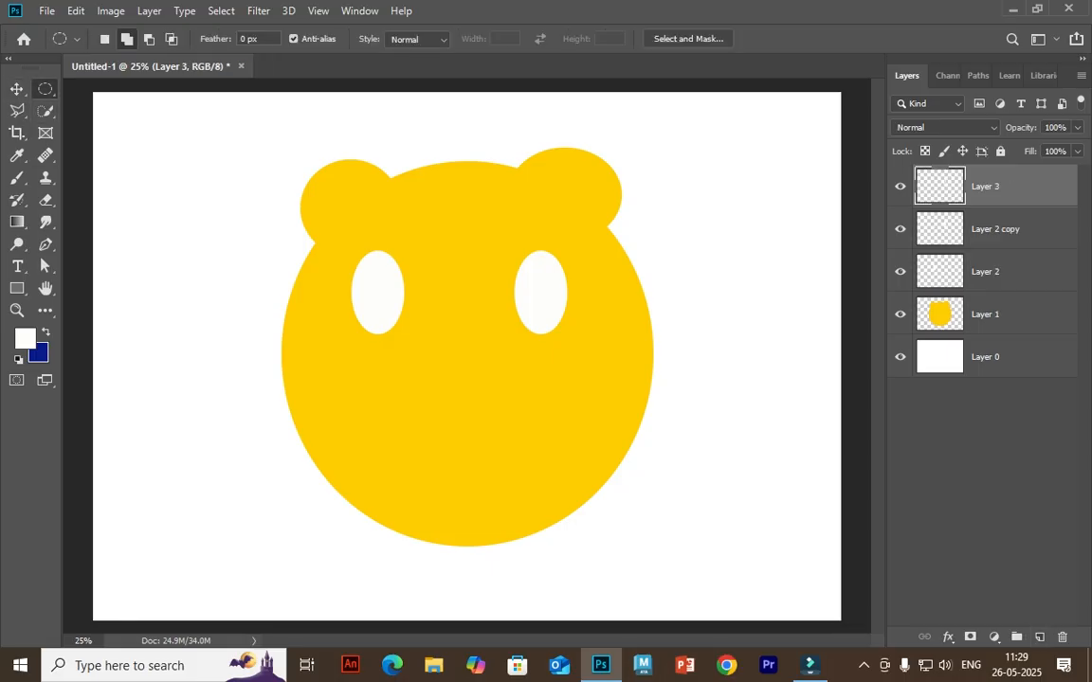
drag(361, 282, 390, 314)
- Set the foreground color to black (000000), fill the pupil selection in the left eye with it, and deselect
click(24, 338)
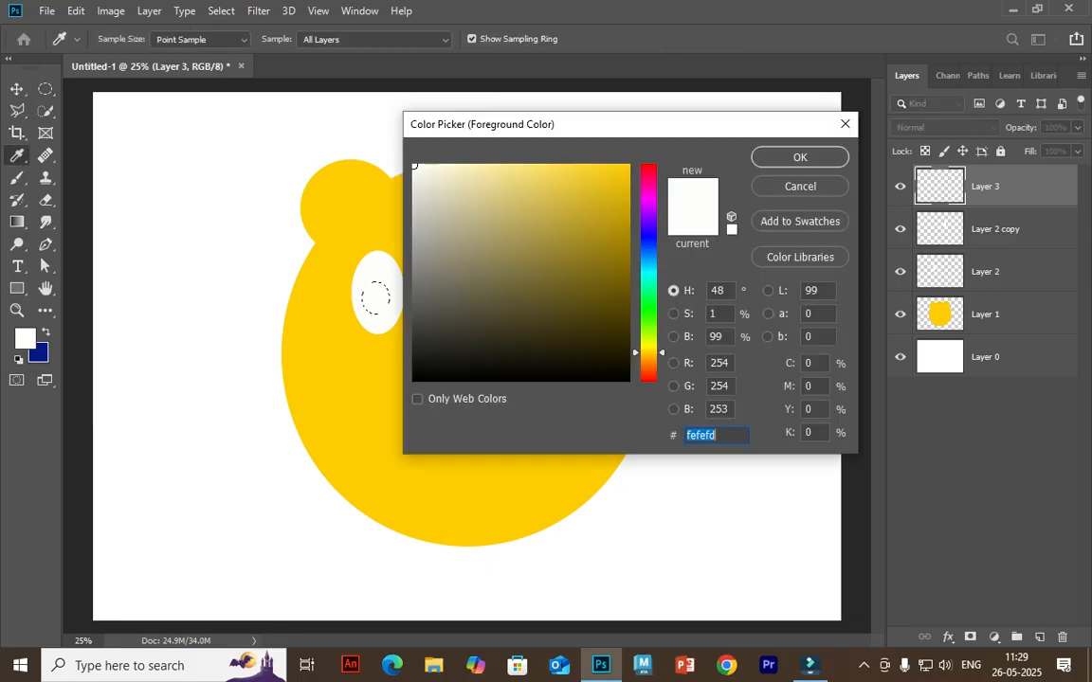
text(000000)
key(Return)
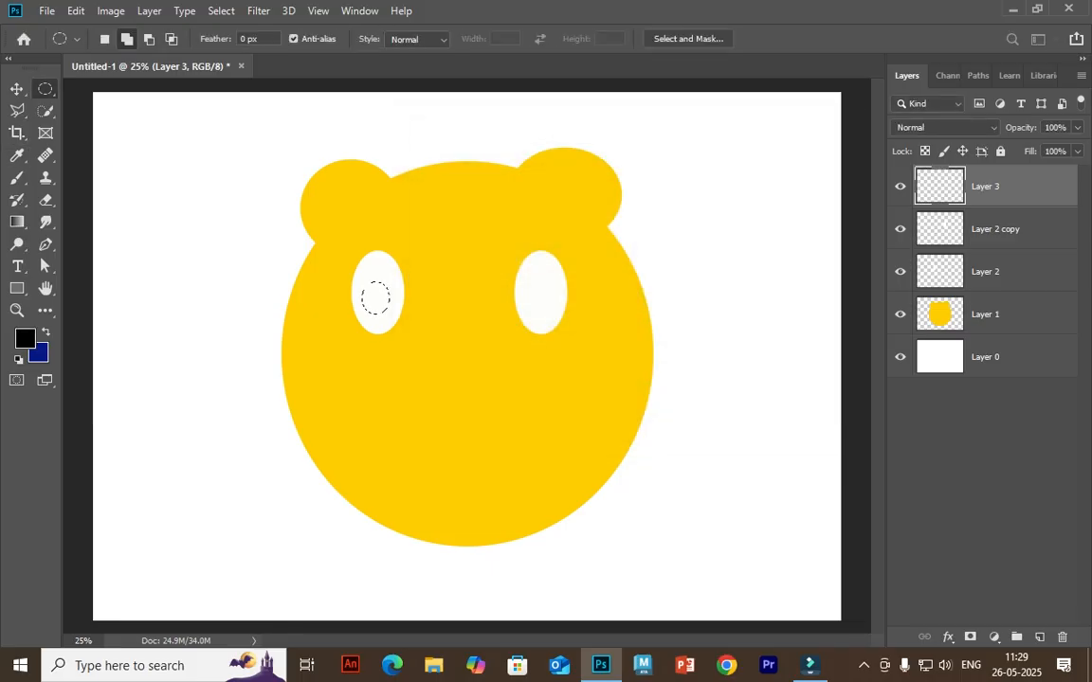
key(alt+BackSpace)
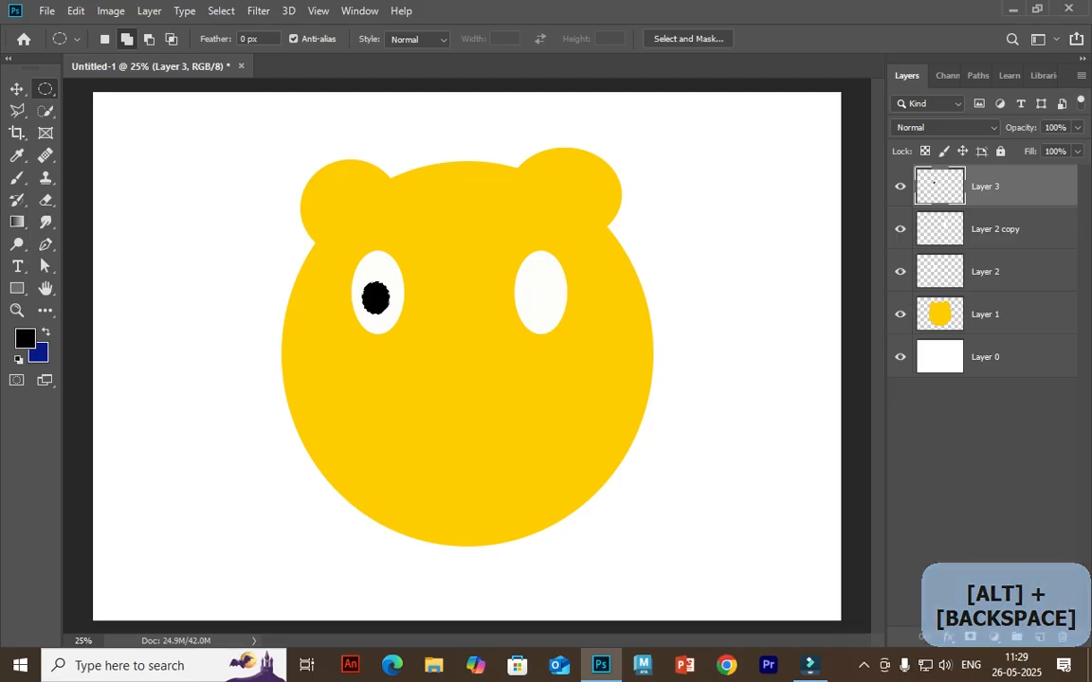
key(ctrl+d)
- Center the black pupil in the left white eye and place a duplicate of it in the center of the right eye
click(17, 88)
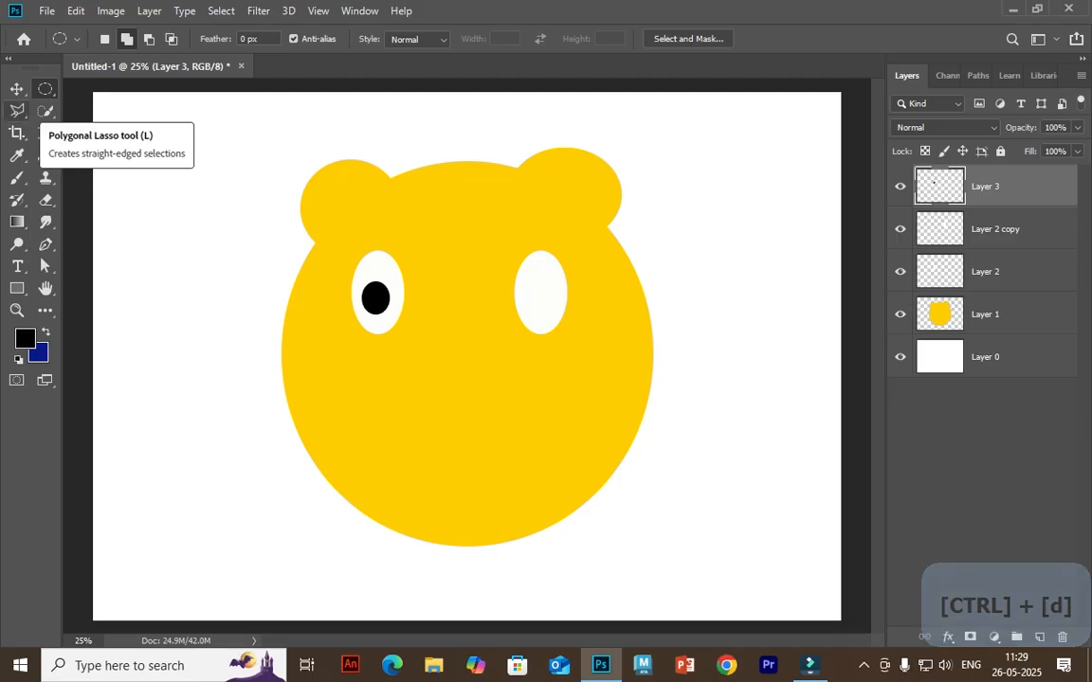
drag(376, 297, 378, 292)
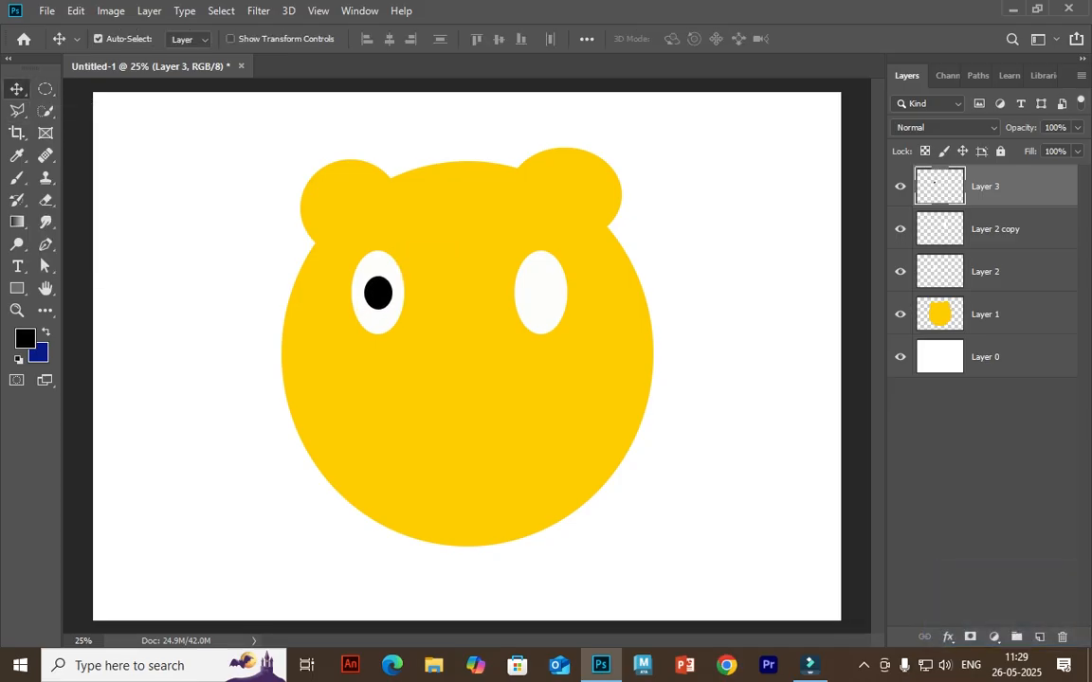
key(ctrl+j)
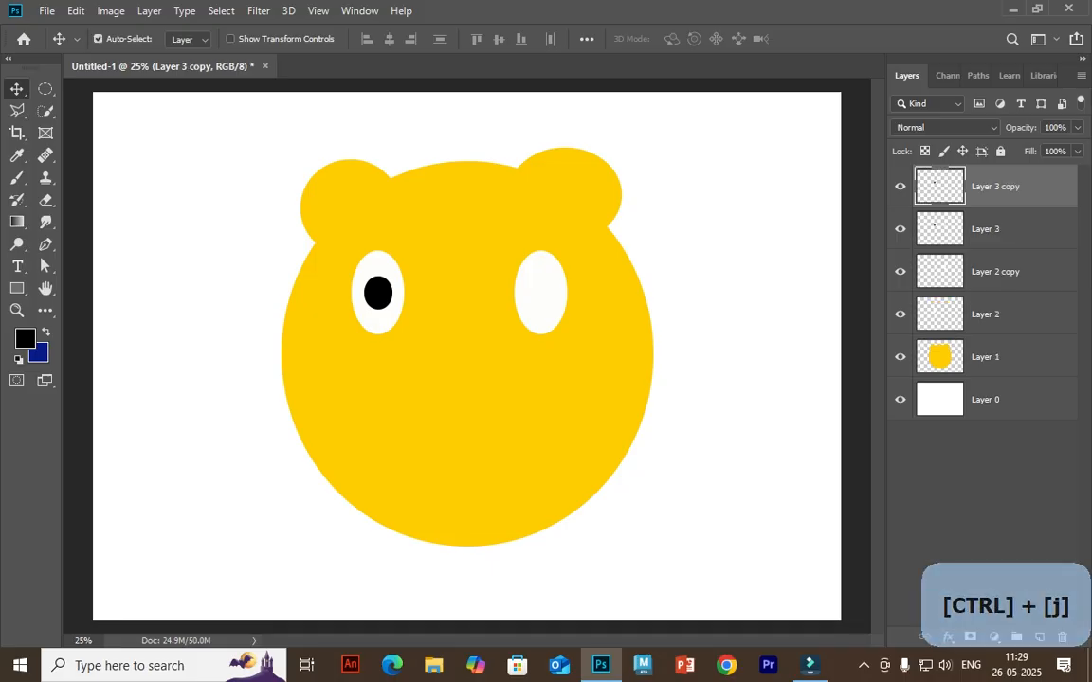
drag(378, 292, 541, 293)
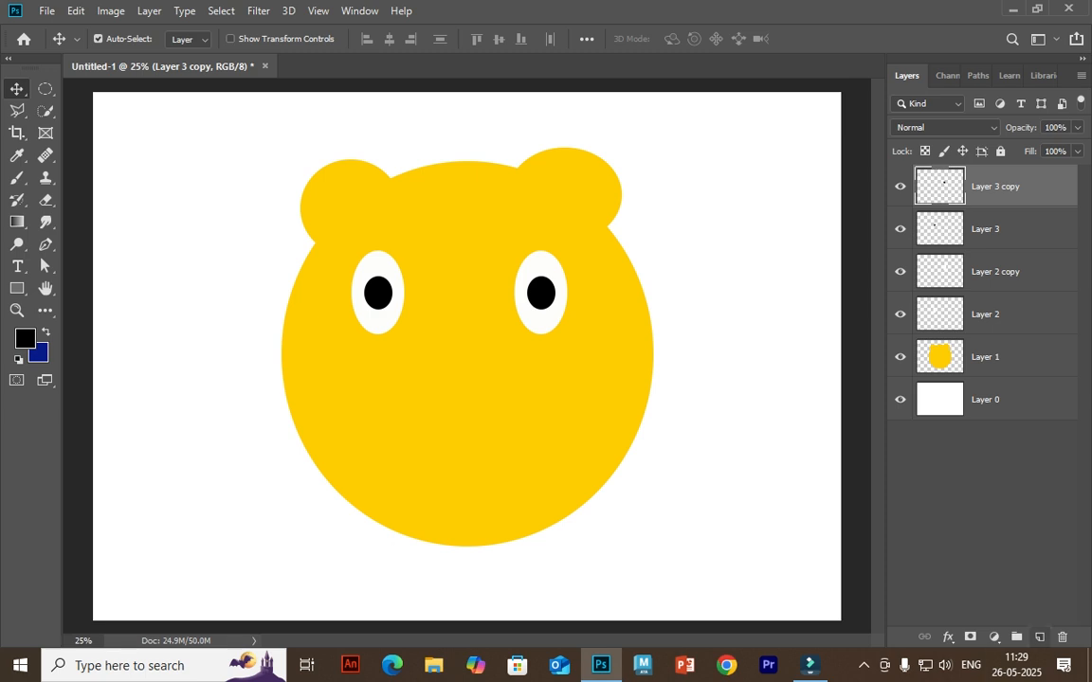
- On a new layer, select a crescent smile in the lower face by subtracting a larger ellipse from a circular selection
click(1039, 637)
click(45, 88)
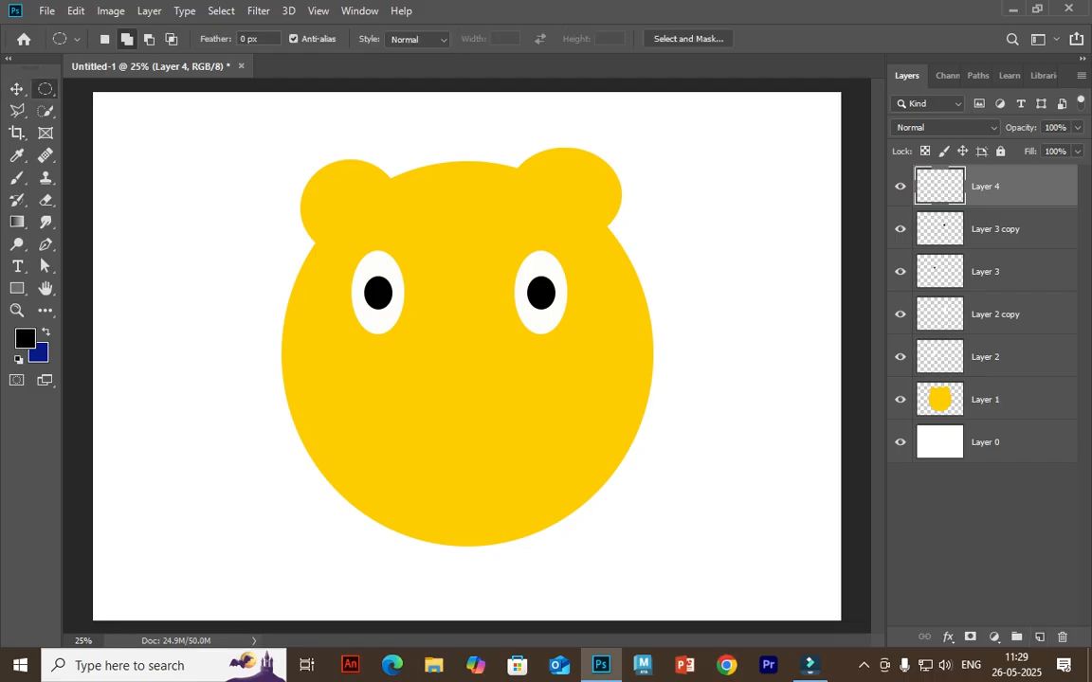
drag(366, 322, 565, 511)
click(149, 39)
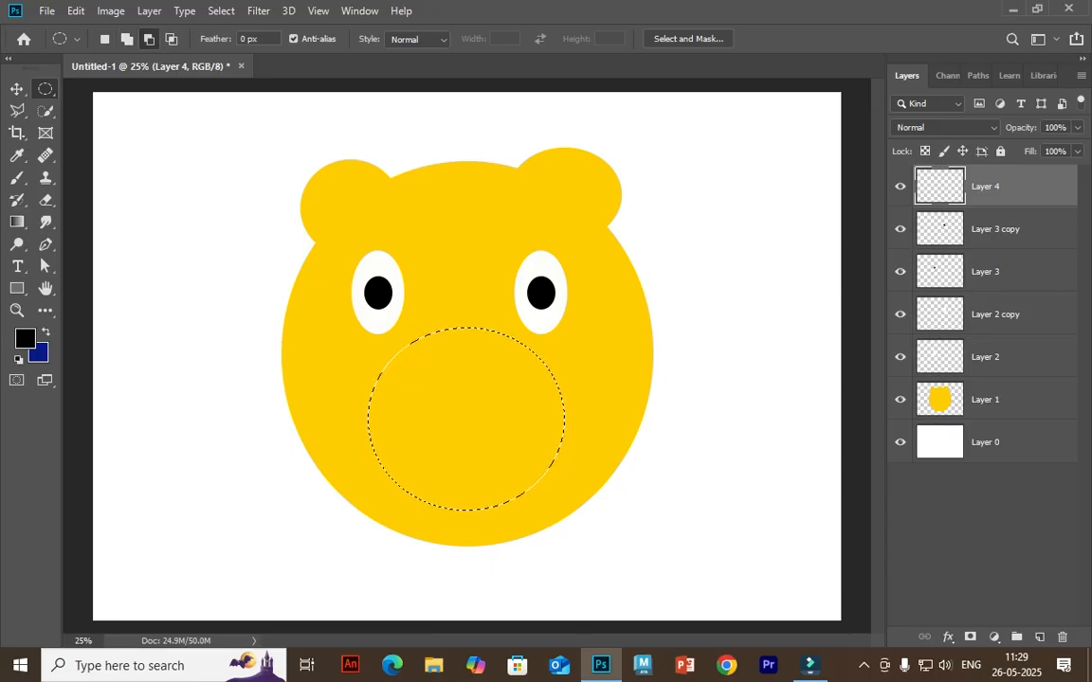
drag(327, 232, 614, 474)
- Fill the crescent selection with black, deselect it, and move the smile slightly up on the face
key(alt+BackSpace)
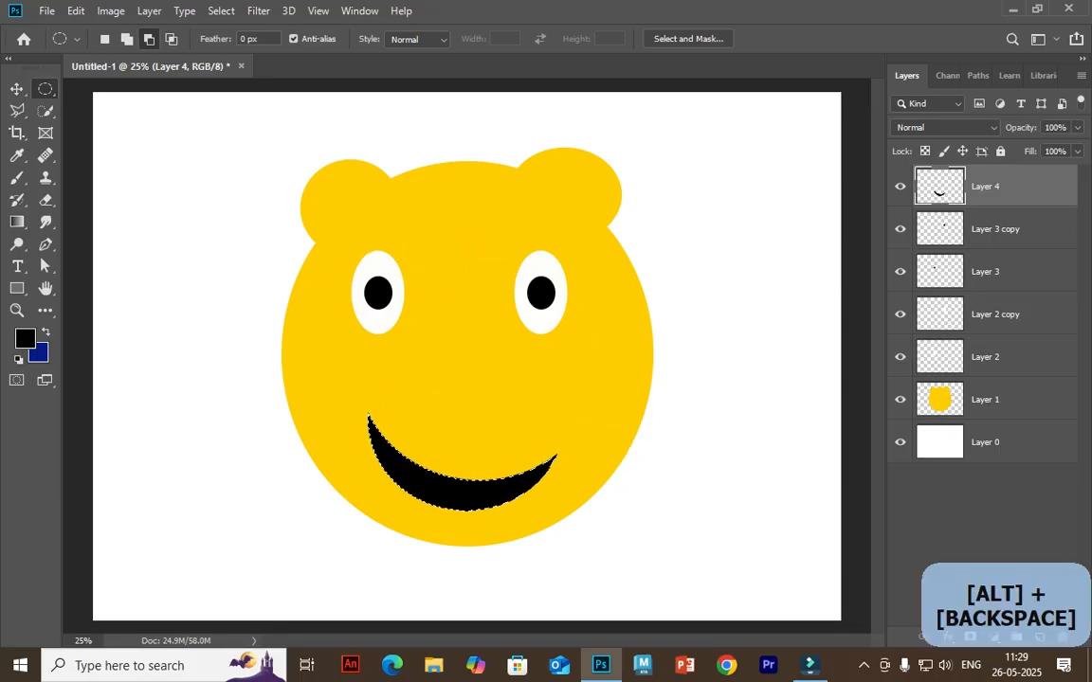
key(ctrl+d)
key(v)
drag(550, 456, 553, 438)
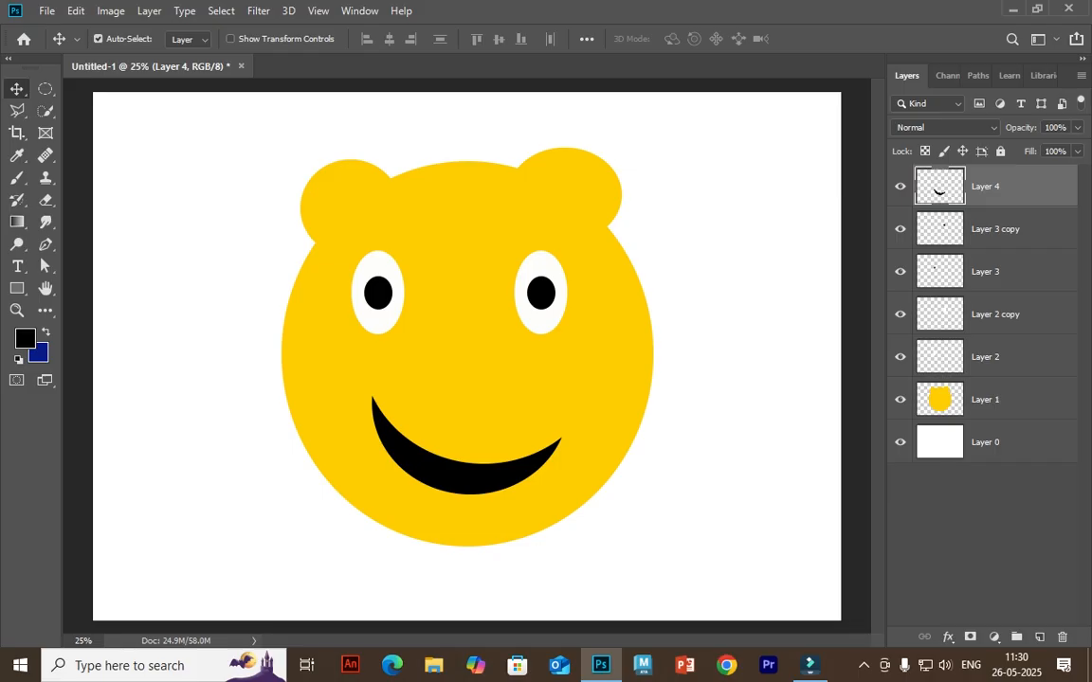
click(45, 88)
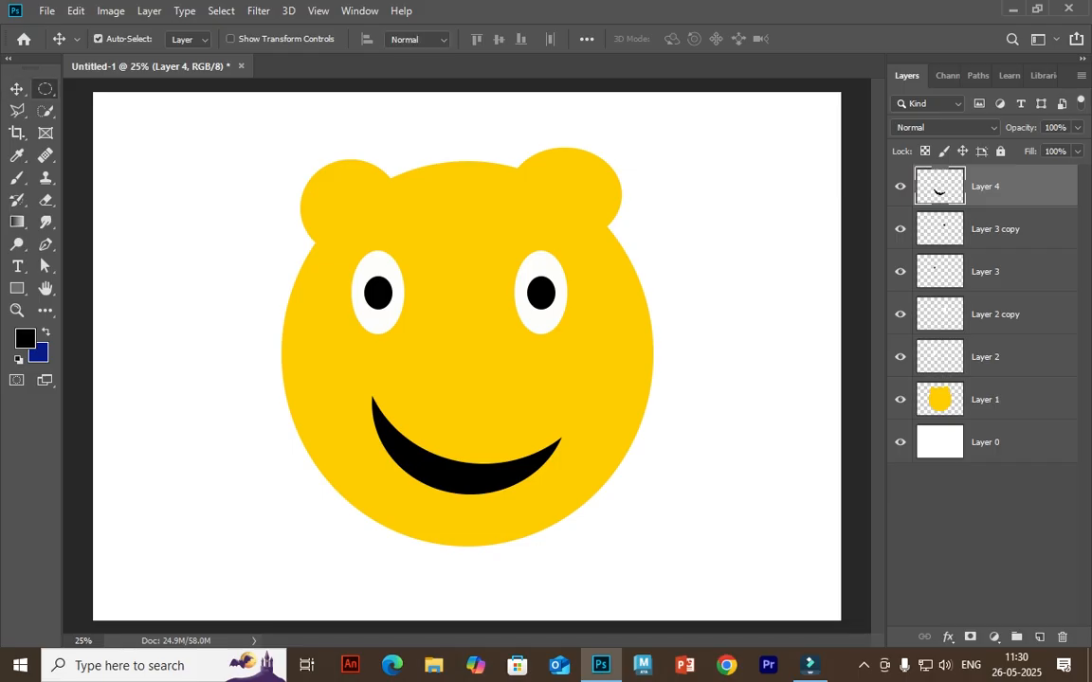
key(Escape)
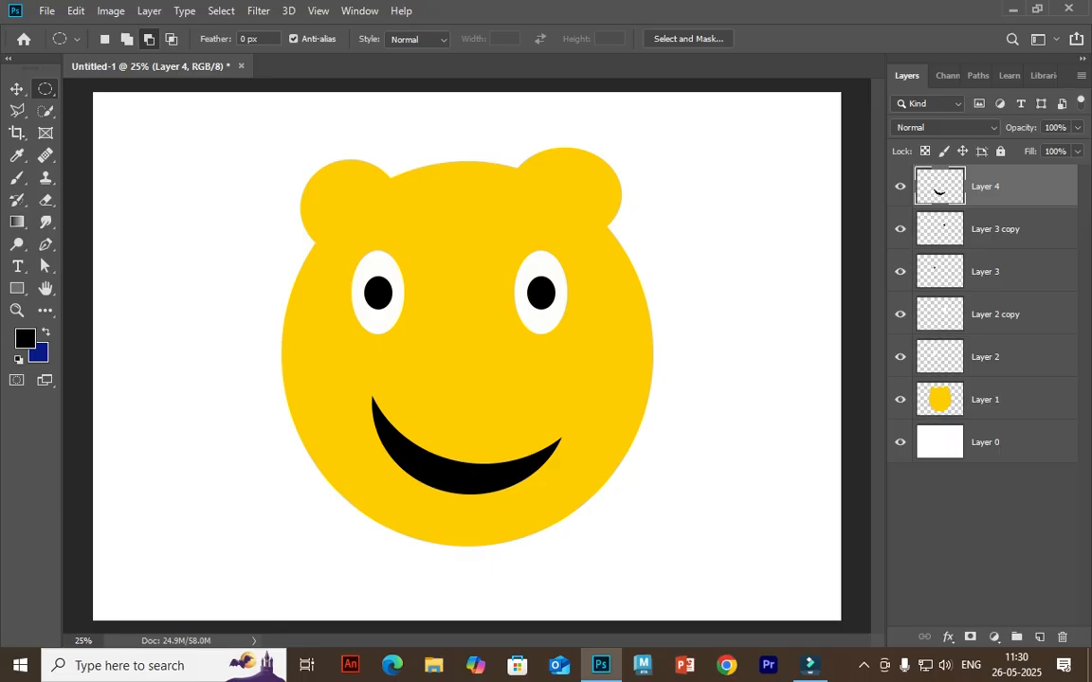
key(v)
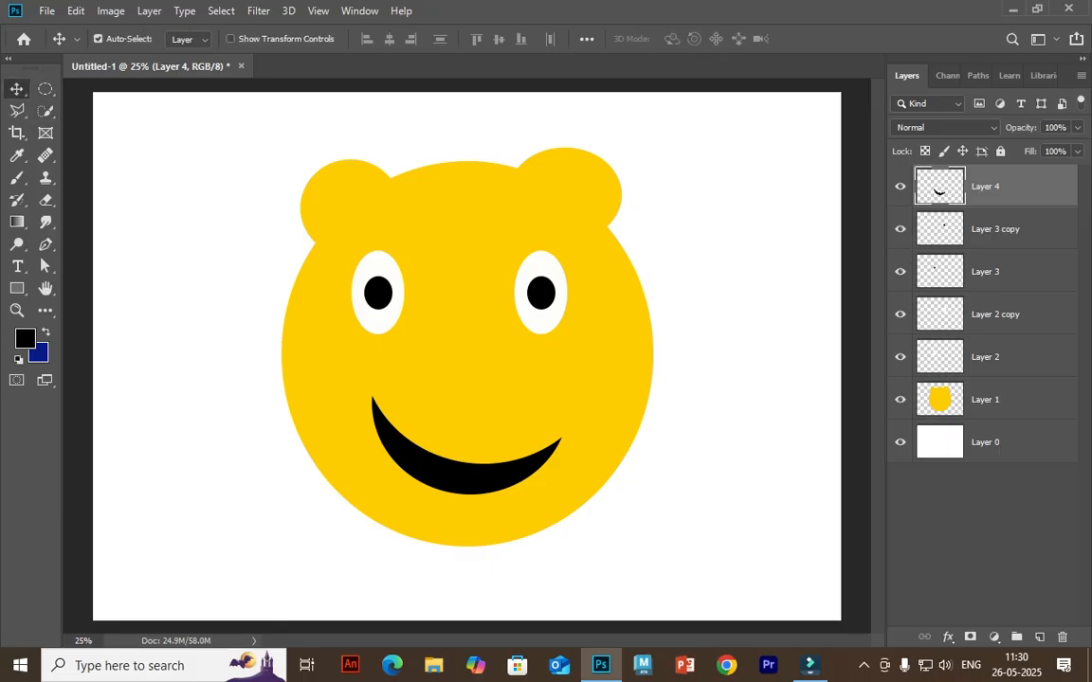